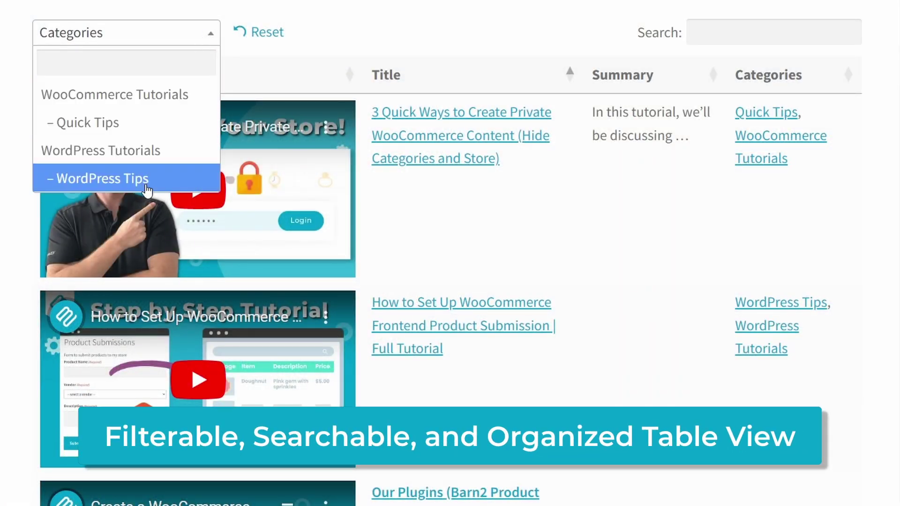
# Filter the videos table to WordPress Tips, search 'private', clear the search, then sort by Title
pyautogui.click(147, 186)
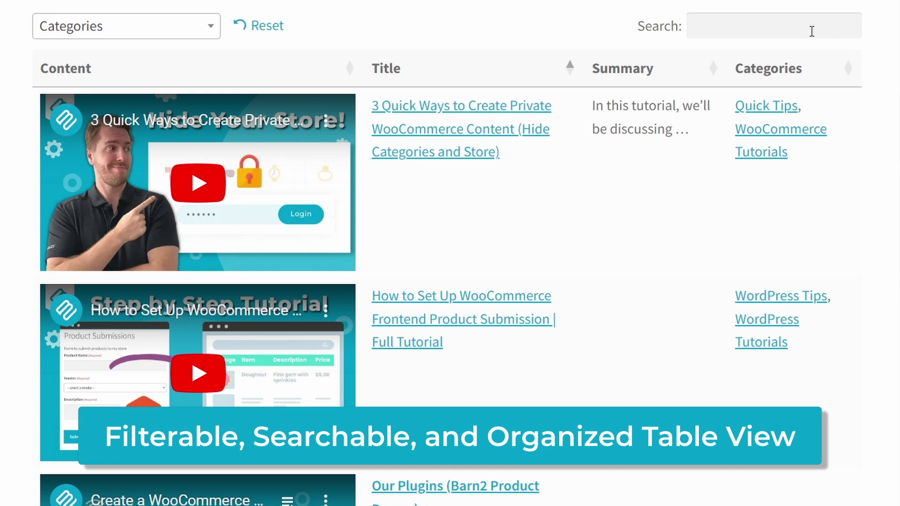
pyautogui.click(811, 30)
pyautogui.write('private')
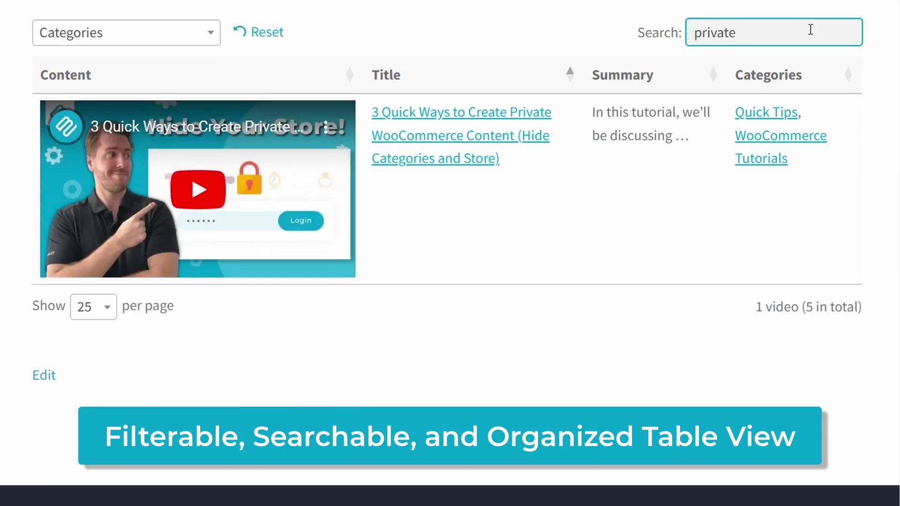
pyautogui.press('BackSpace')
pyautogui.press('BackSpace')
pyautogui.press('BackSpace')
pyautogui.press('BackSpace')
pyautogui.press('BackSpace')
pyautogui.press('BackSpace')
pyautogui.press('BackSpace')
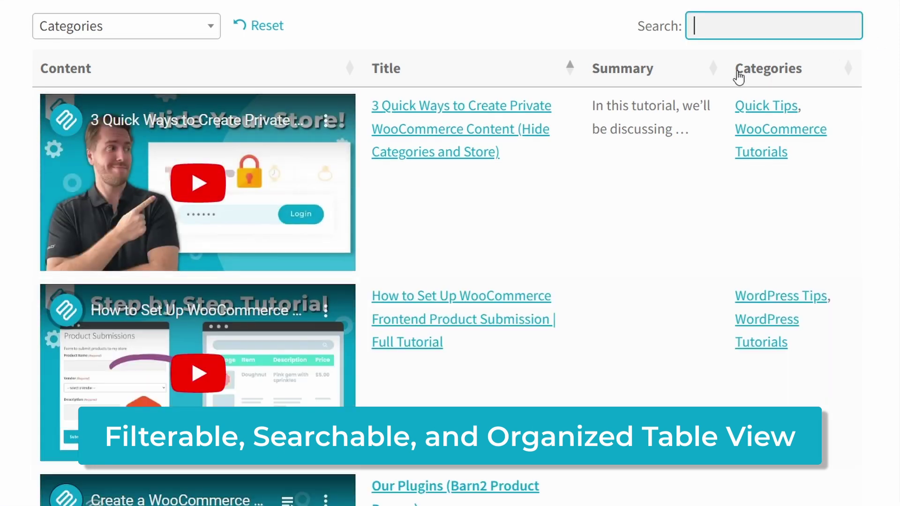
pyautogui.click(570, 70)
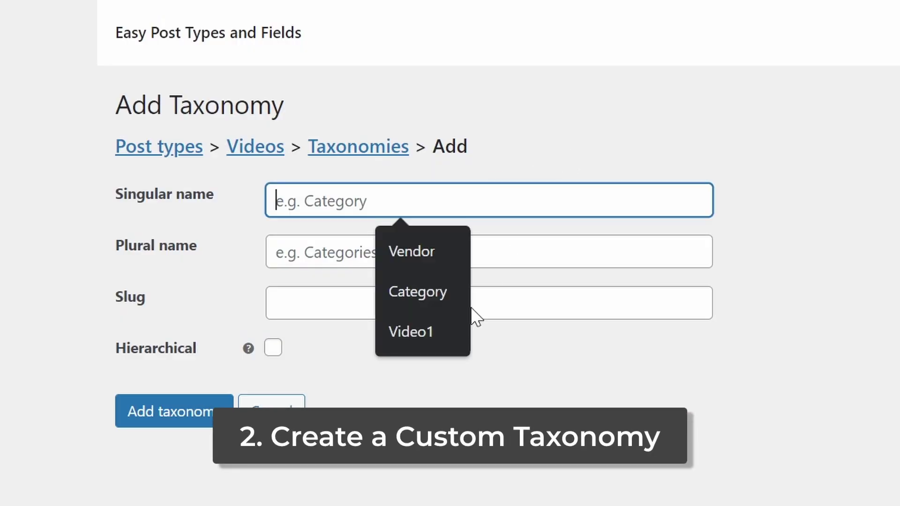
# Autofill the taxonomy's singular name as 'Category' and plural name as 'Categories'
pyautogui.click(426, 294)
pyautogui.click(332, 243)
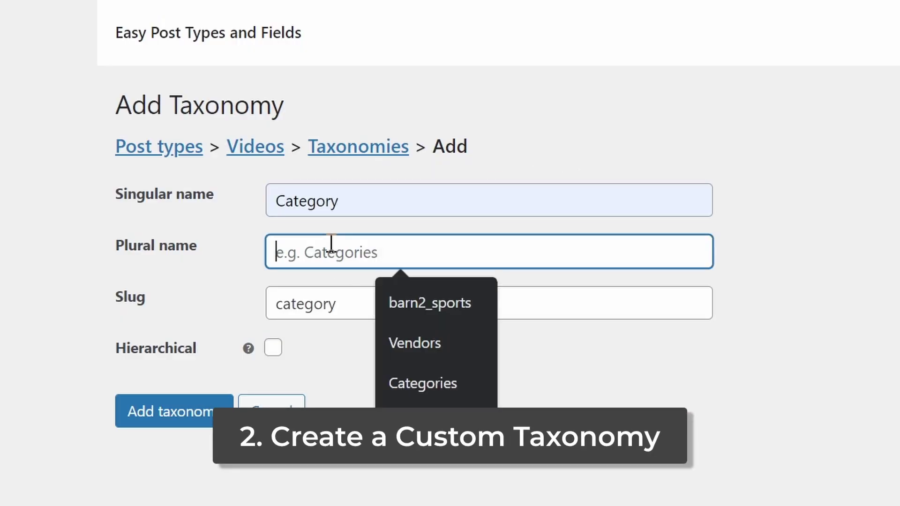
pyautogui.click(429, 383)
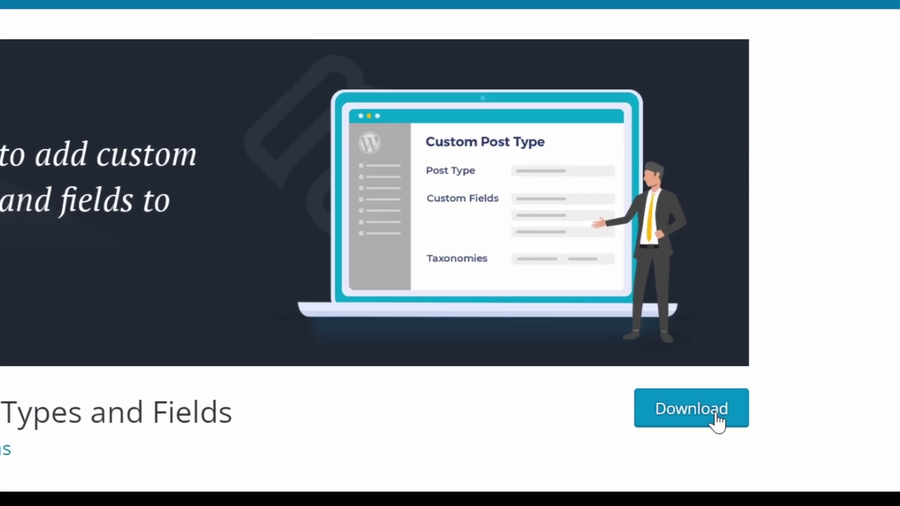
# Download the Easy Post Types and Fields zip and return to the site's Plugins page
pyautogui.click(716, 413)
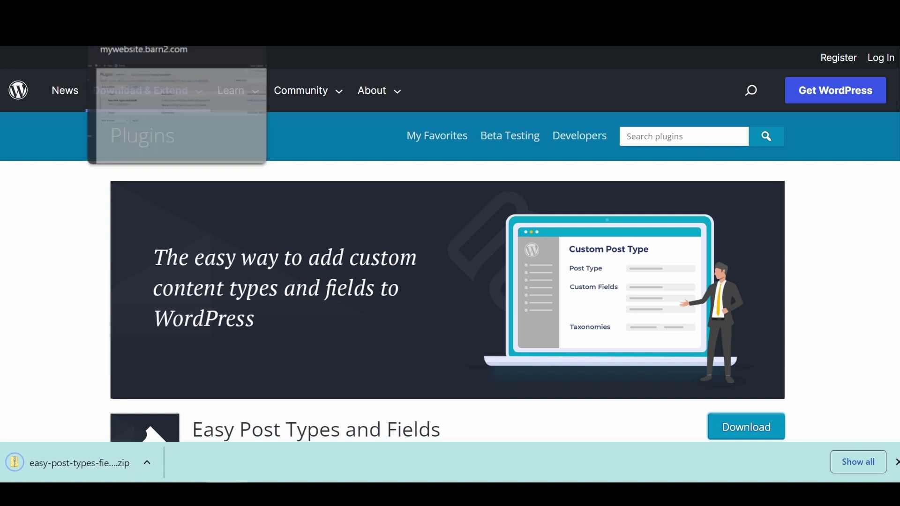
pyautogui.click(141, 35)
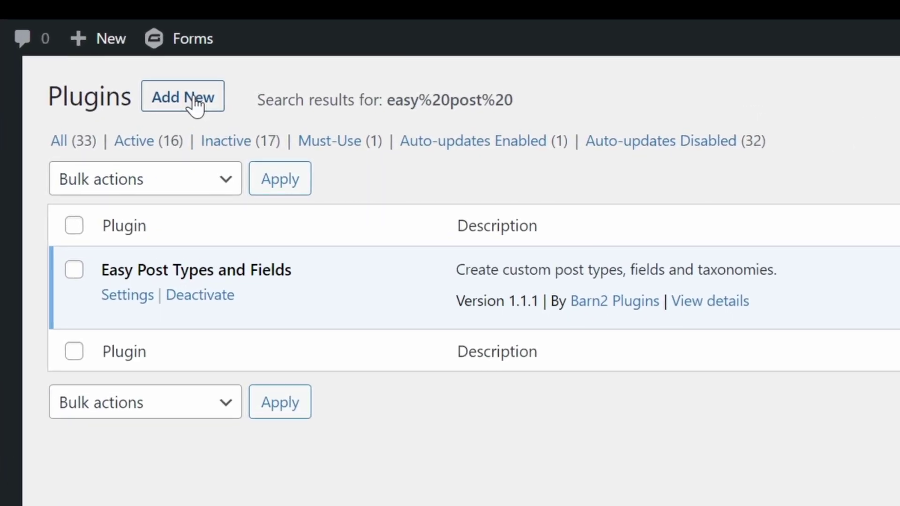
# Upload easy-post-types-fields.1.1.1.zip and replace the currently installed plugin with it
pyautogui.click(194, 99)
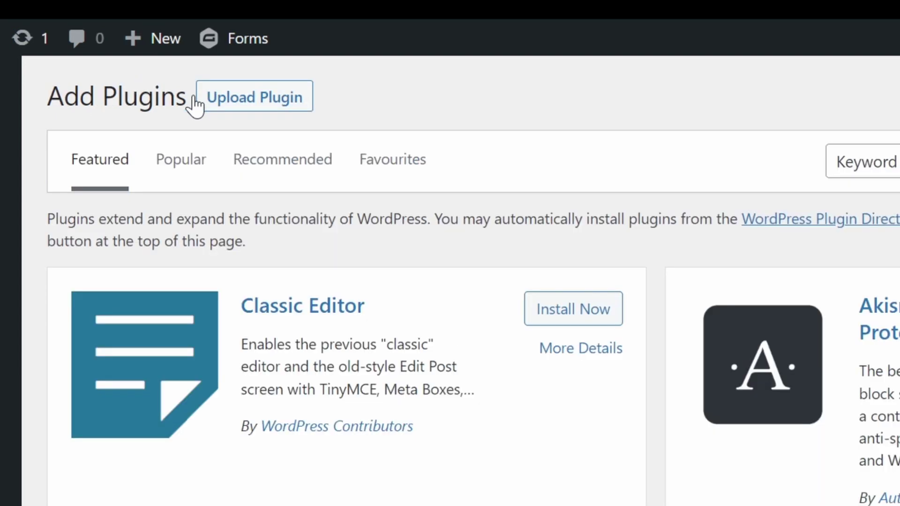
pyautogui.click(265, 97)
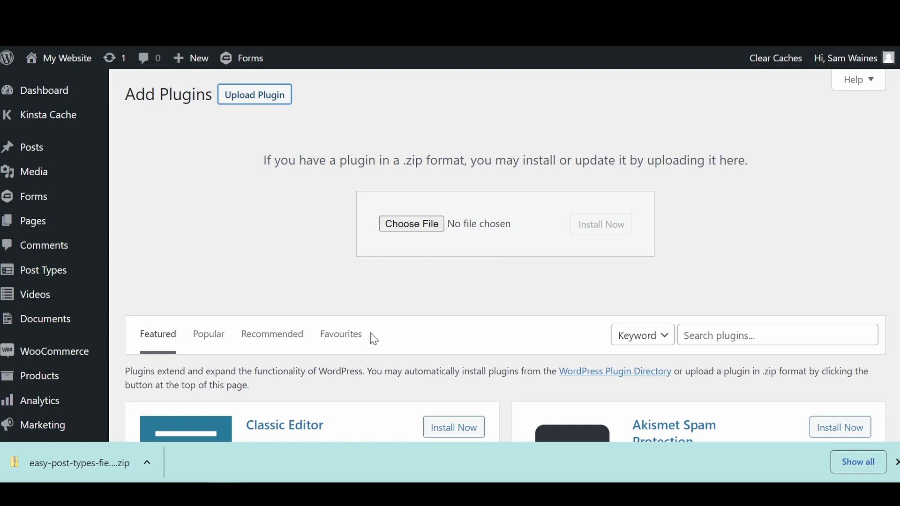
pyautogui.moveTo(134, 431); pyautogui.dragTo(547, 244)
pyautogui.moveTo(482, 228); pyautogui.dragTo(482, 227)
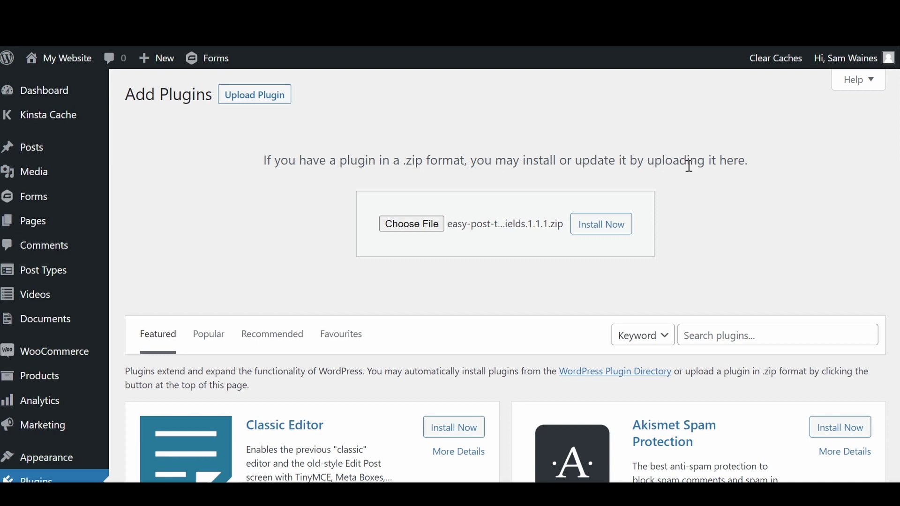
pyautogui.click(597, 231)
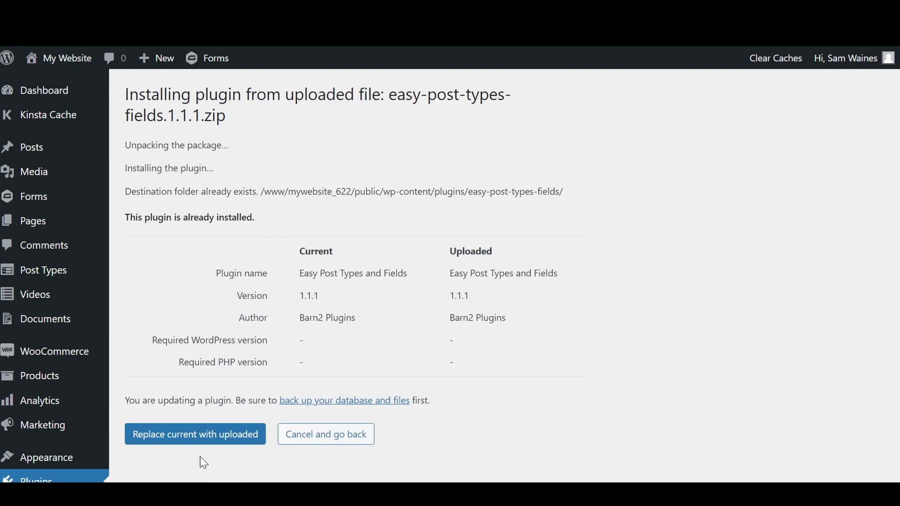
pyautogui.click(221, 437)
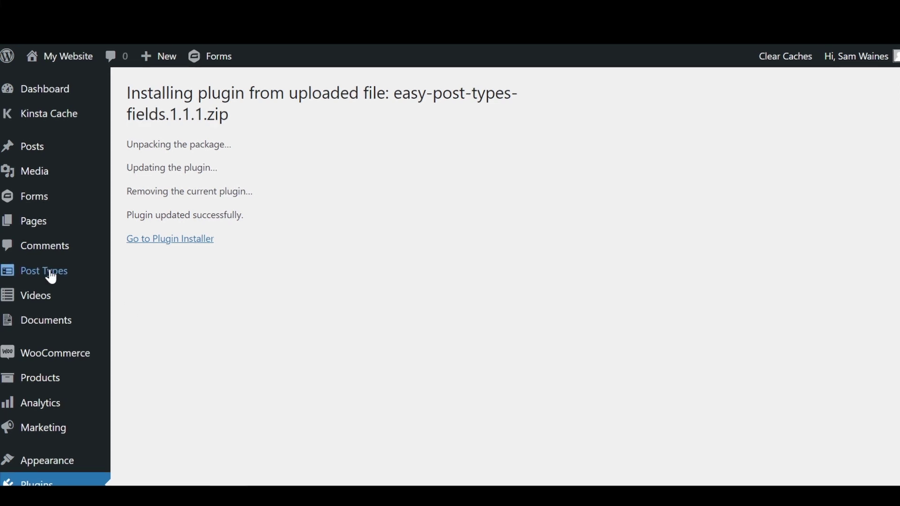
pyautogui.moveTo(33, 272)
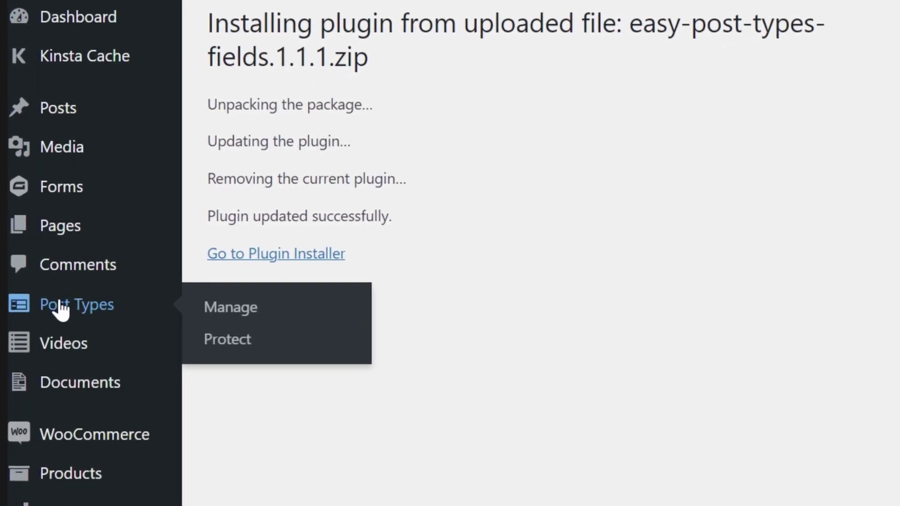
# Start a new post type named 'Video' with plural name 'Videos'
pyautogui.click(214, 311)
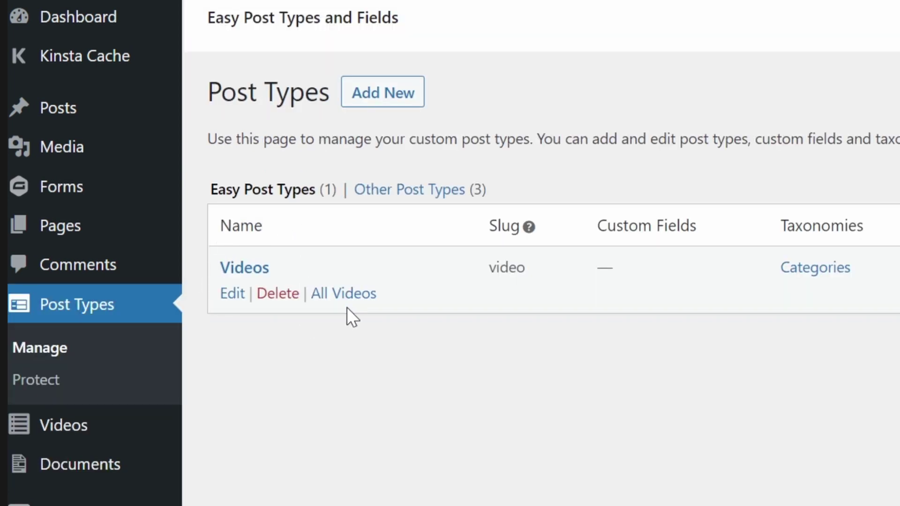
pyautogui.click(378, 96)
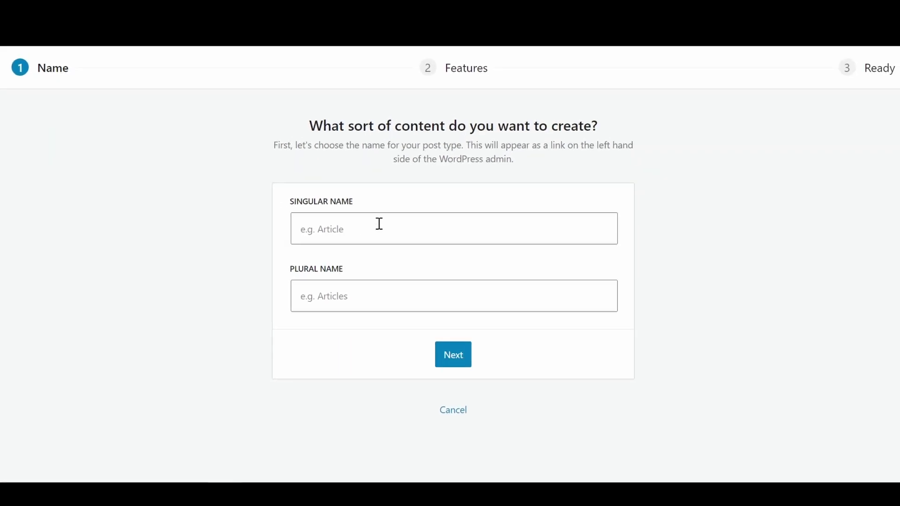
pyautogui.click(380, 223)
pyautogui.write('Video')
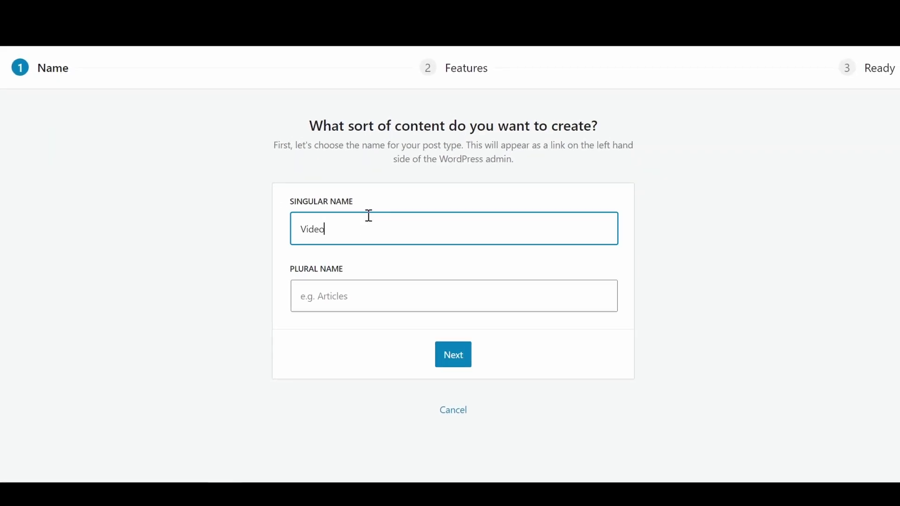
pyautogui.click(370, 300)
pyautogui.write('Videos')
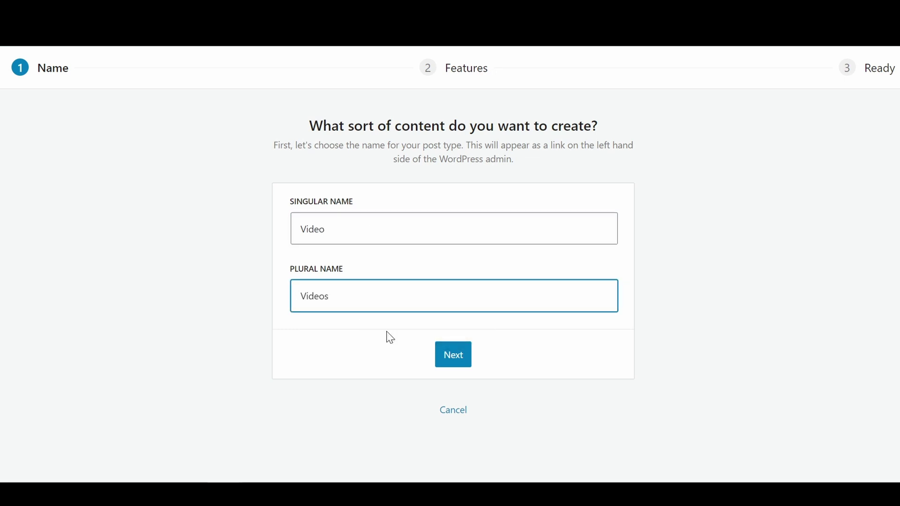
# Keep the Title, Content, Excerpt and Author features and create the Video post type
pyautogui.click(458, 352)
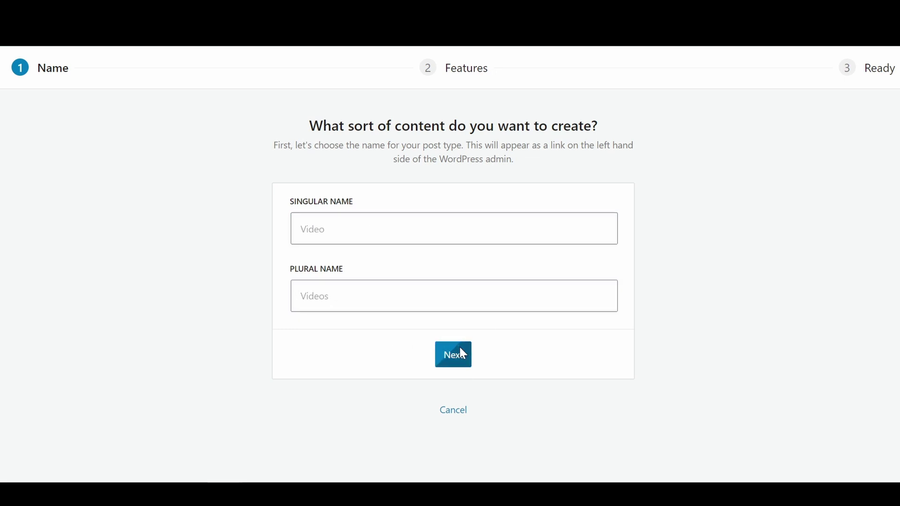
pyautogui.scroll(-3, 414, 217)
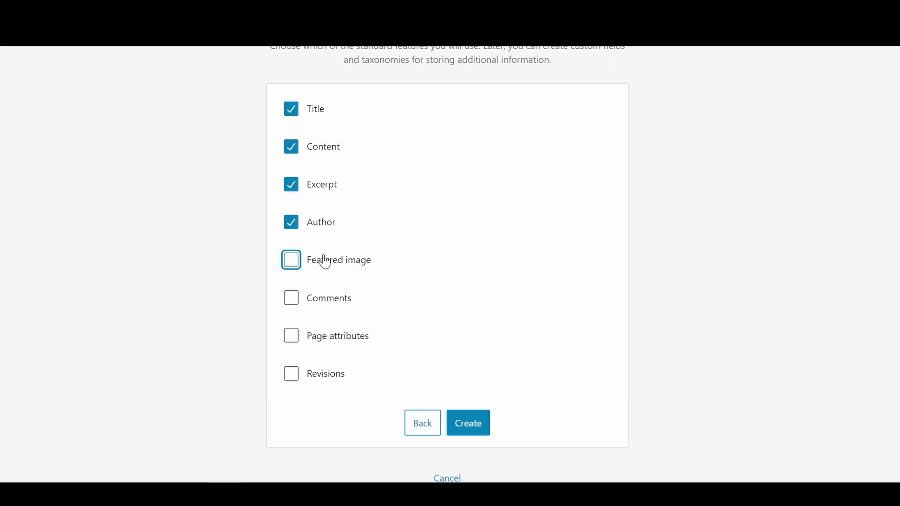
pyautogui.click(468, 423)
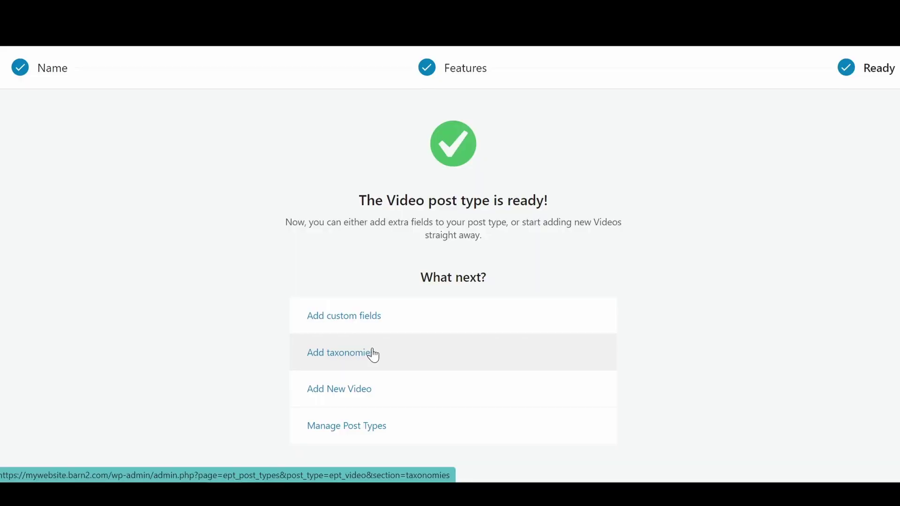
# Add a hierarchical Videos taxonomy named Category, plural Categories, and save it
pyautogui.click(373, 355)
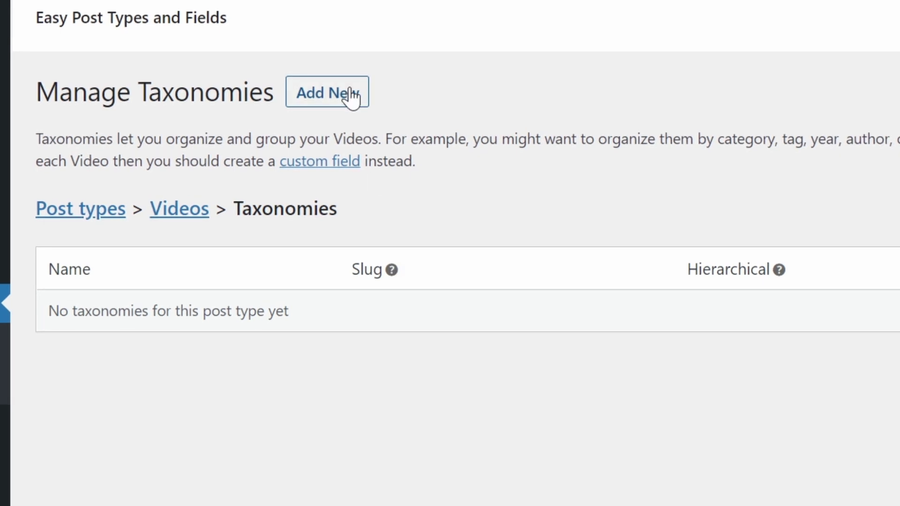
pyautogui.click(352, 99)
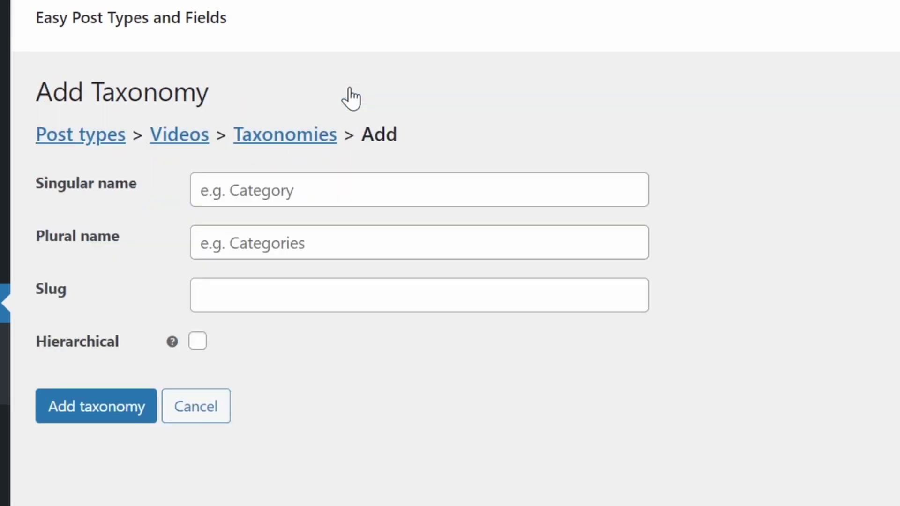
pyautogui.click(384, 193)
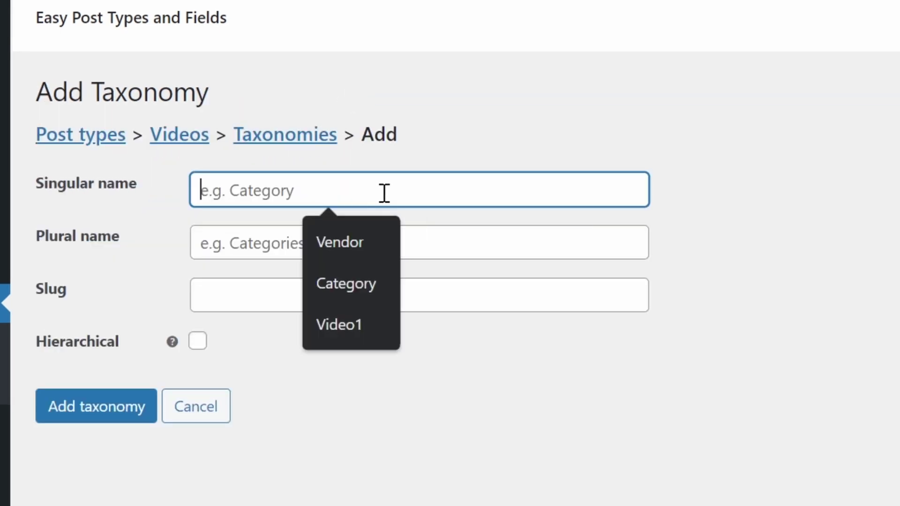
pyautogui.click(355, 286)
pyautogui.click(258, 234)
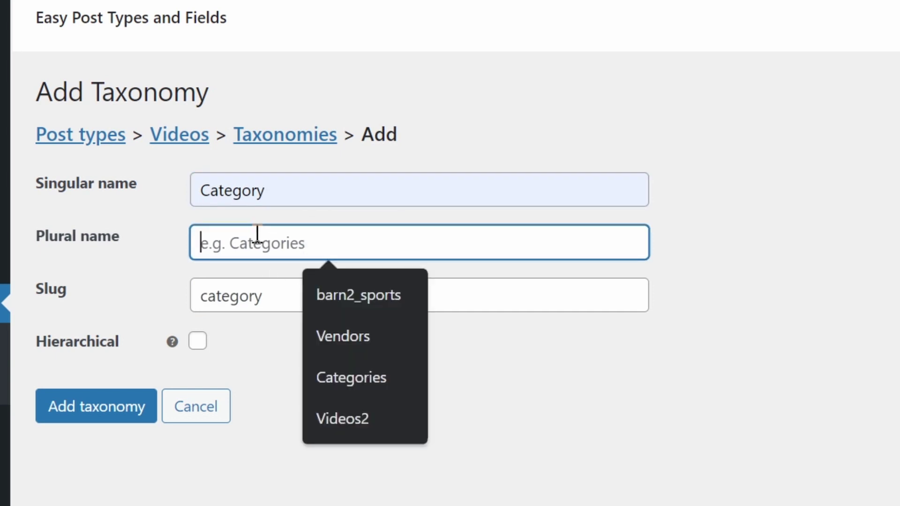
pyautogui.click(361, 379)
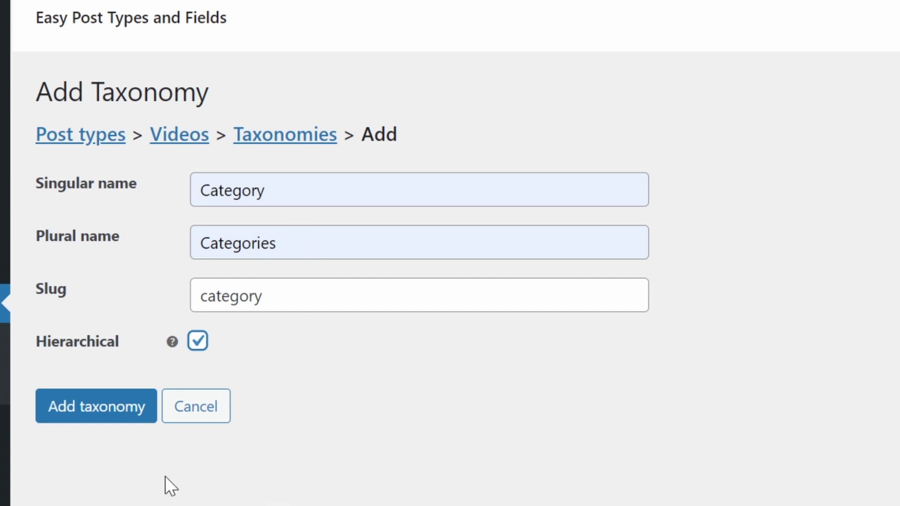
pyautogui.click(125, 410)
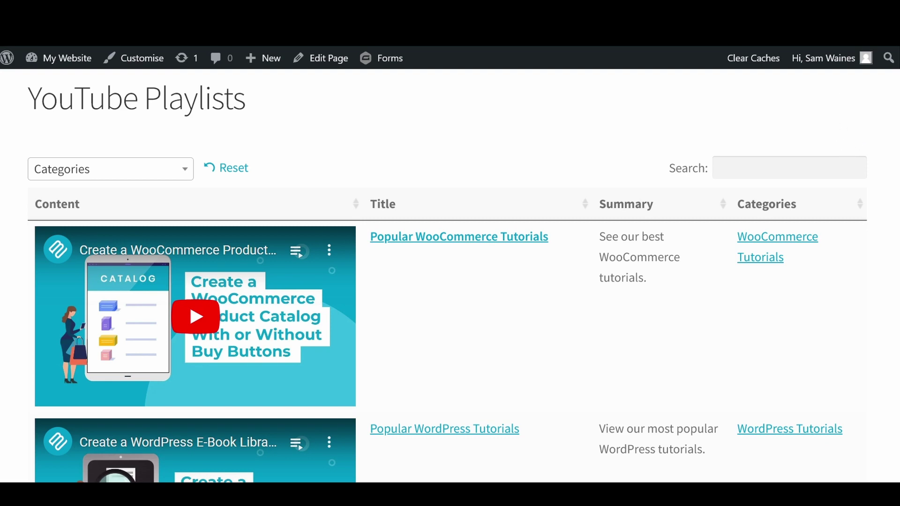
pyautogui.scroll(-3, 215, 170)
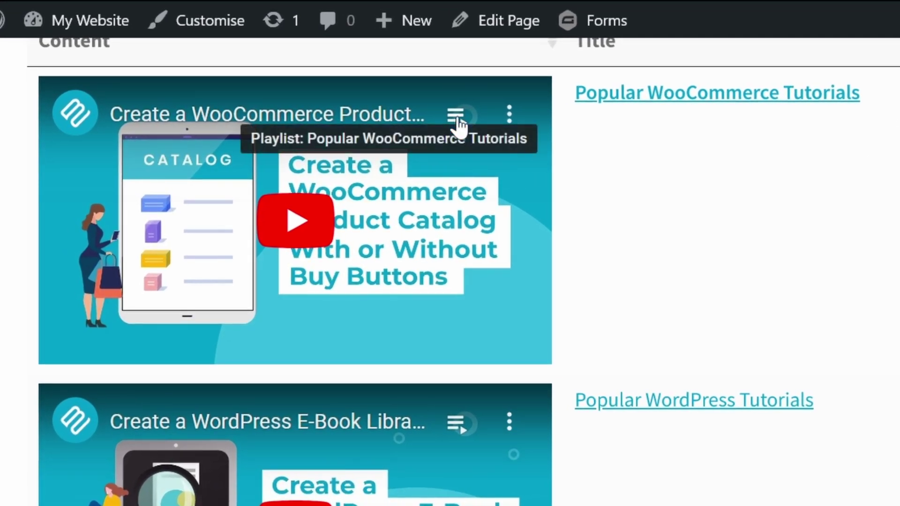
pyautogui.click(459, 122)
pyautogui.scroll(-3, 343, 236)
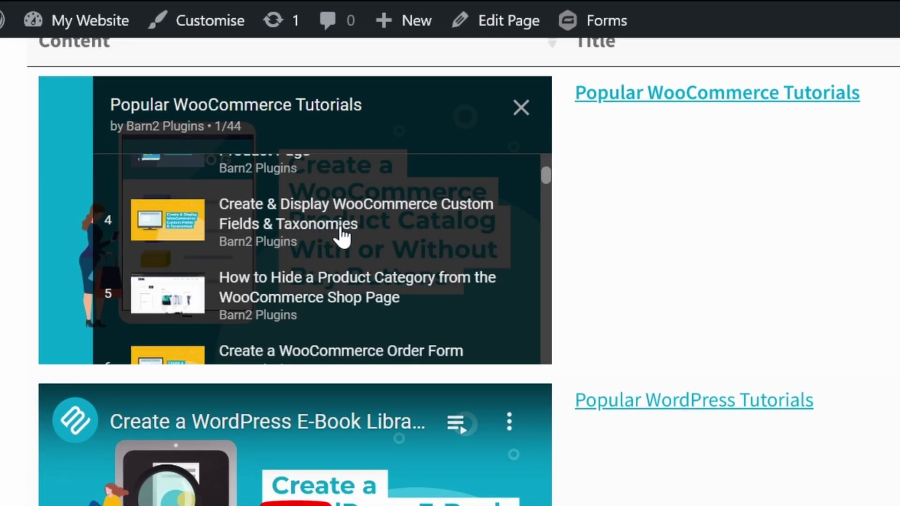
pyautogui.scroll(-15, 343, 235)
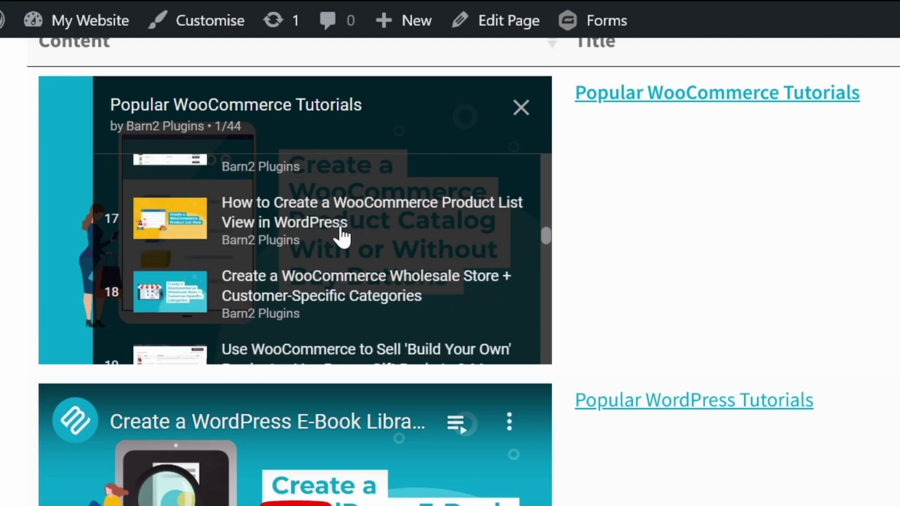
pyautogui.click(523, 108)
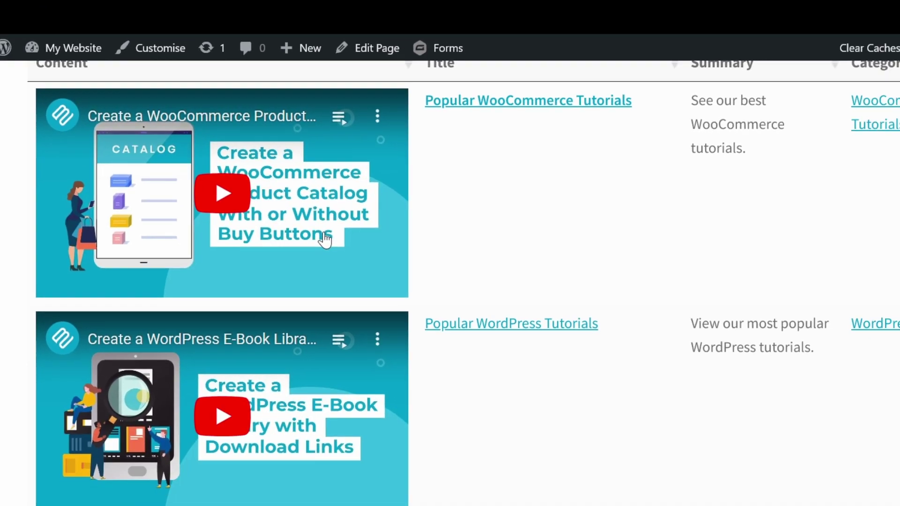
pyautogui.scroll(-5, 300, 230)
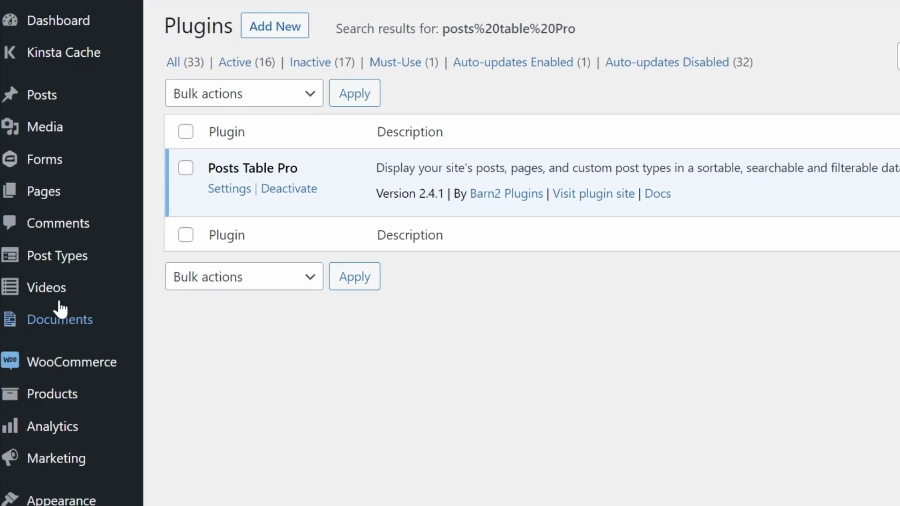
# Open Videos > Add New to begin a blank video entry
pyautogui.moveTo(38, 299)
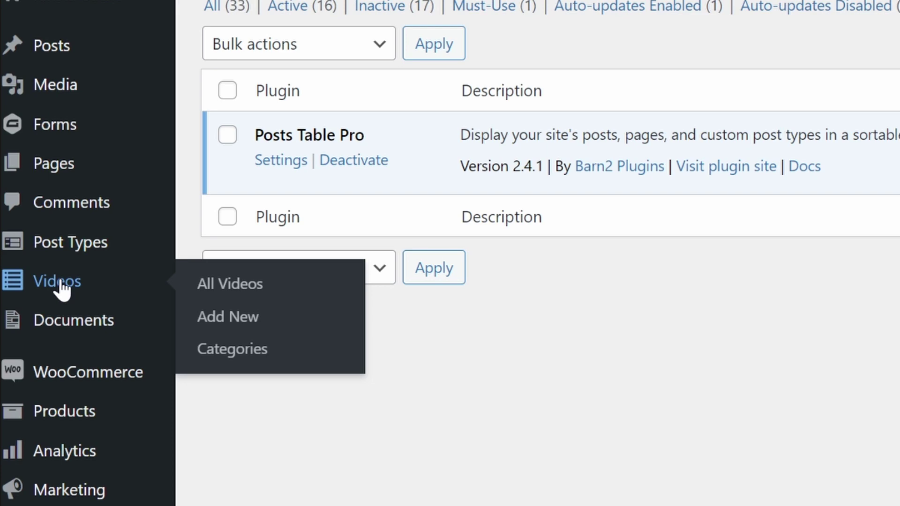
pyautogui.click(245, 320)
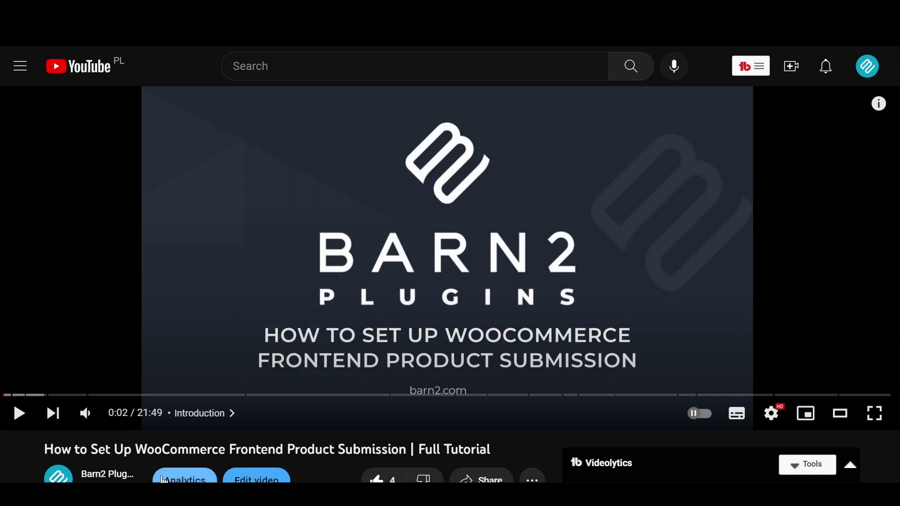
# Copy the YouTube title 'How to Set Up WooCommerce Frontend Product Submission | Full Tutorial' into the entry's title
pyautogui.moveTo(44, 449); pyautogui.dragTo(490, 445)
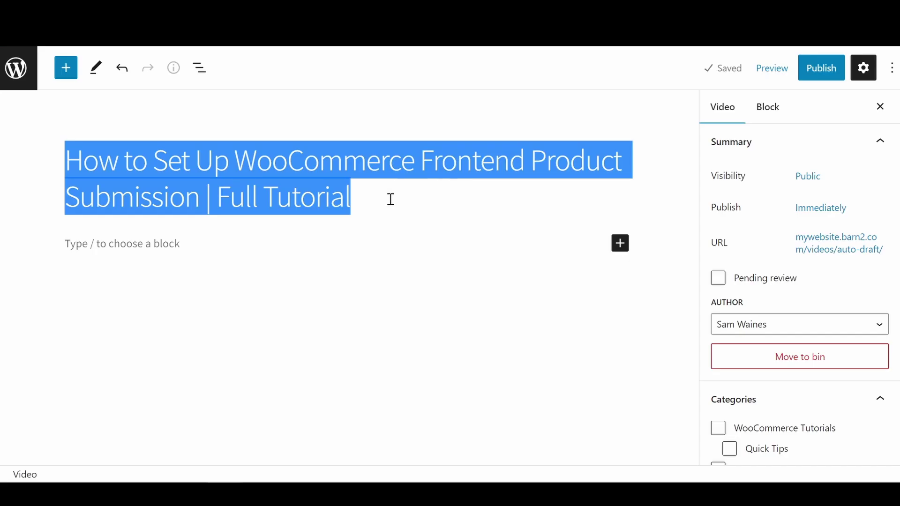
pyautogui.click(388, 203)
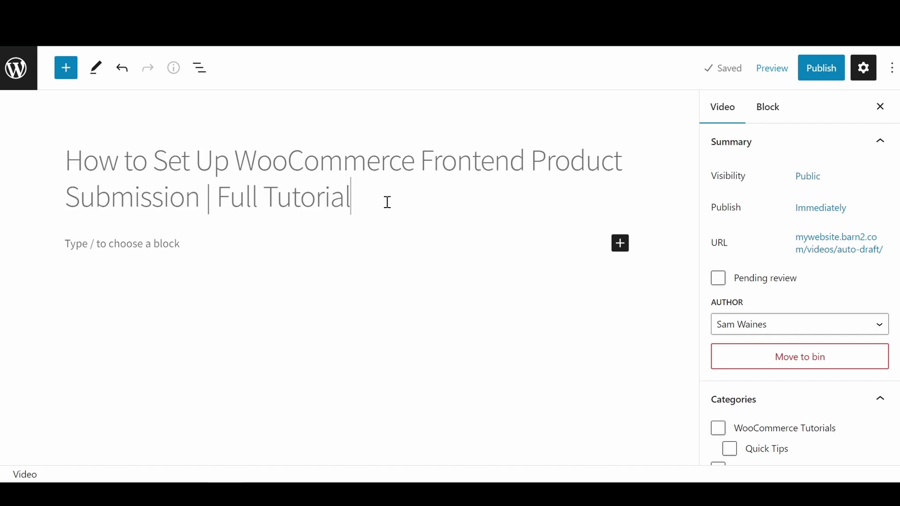
pyautogui.click(167, 244)
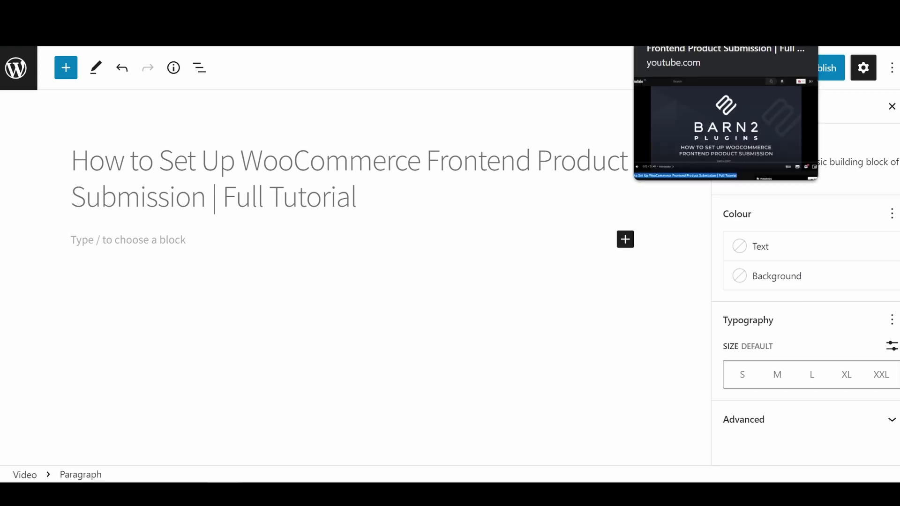
# Copy the YouTube video's embed code from Share > Embed
pyautogui.click(684, 45)
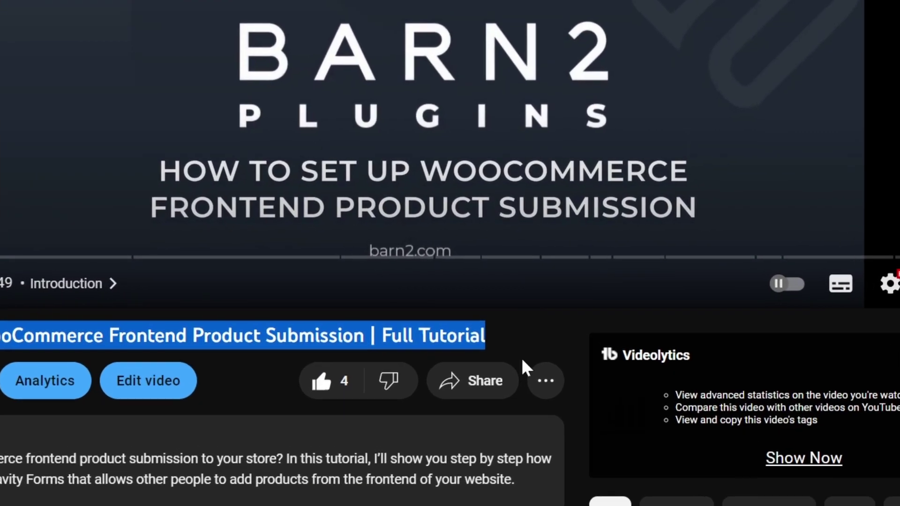
pyautogui.click(532, 479)
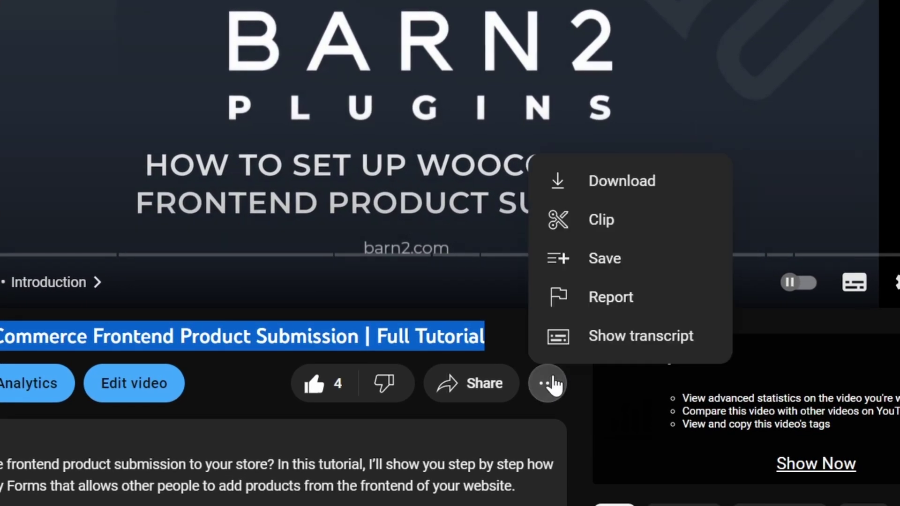
pyautogui.click(480, 386)
pyautogui.click(230, 267)
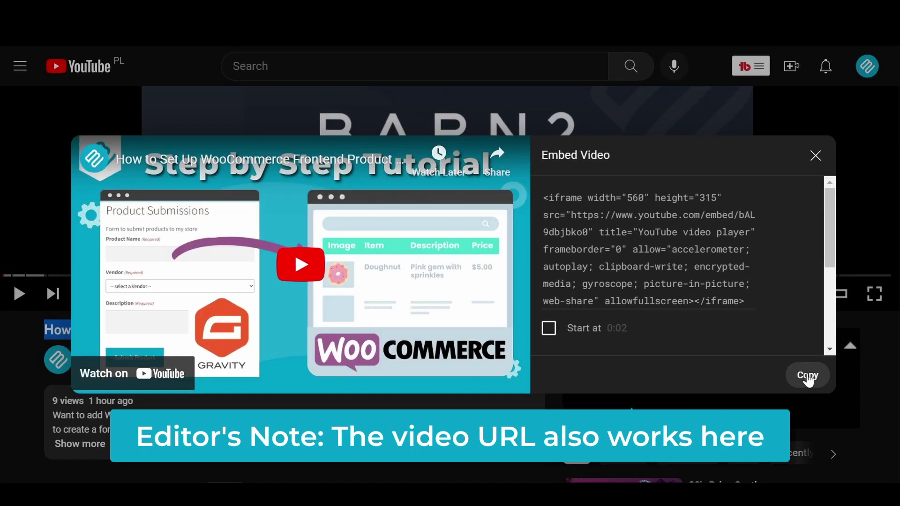
pyautogui.click(874, 388)
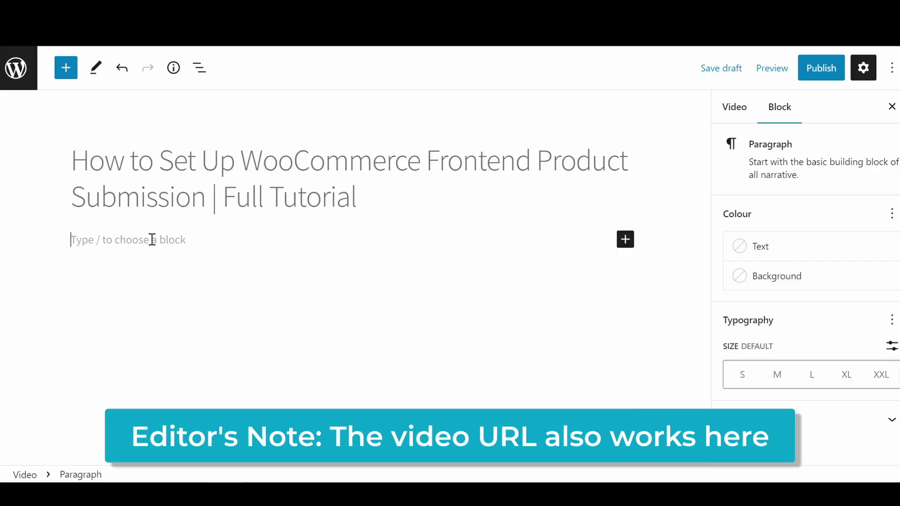
# Paste the YouTube embed into the entry's content and show the Video tab's Categories panel
pyautogui.hotkey('ctrl', 'v')
pyautogui.scroll(5, 235, 259)
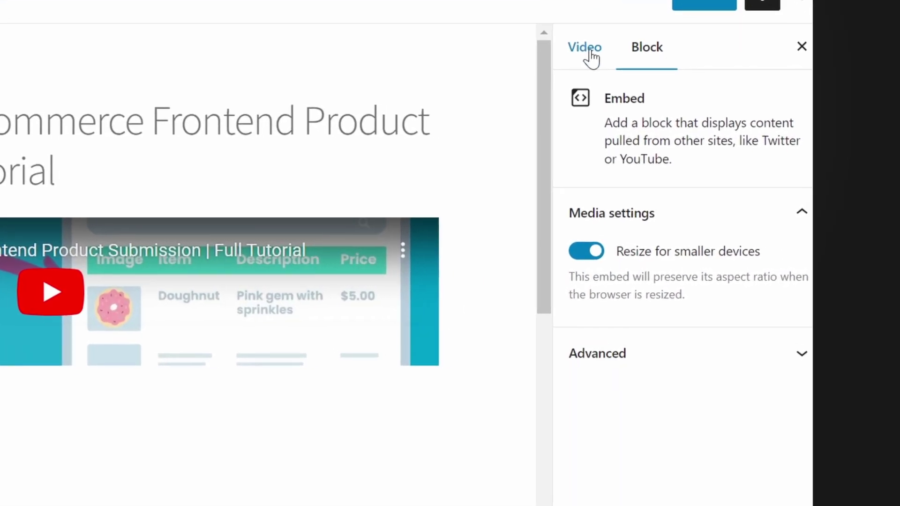
pyautogui.click(582, 48)
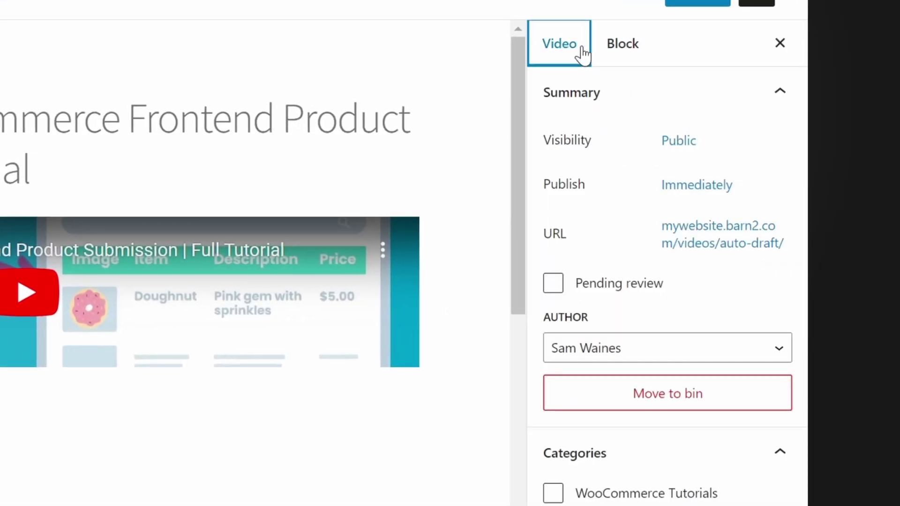
pyautogui.scroll(-6, 666, 322)
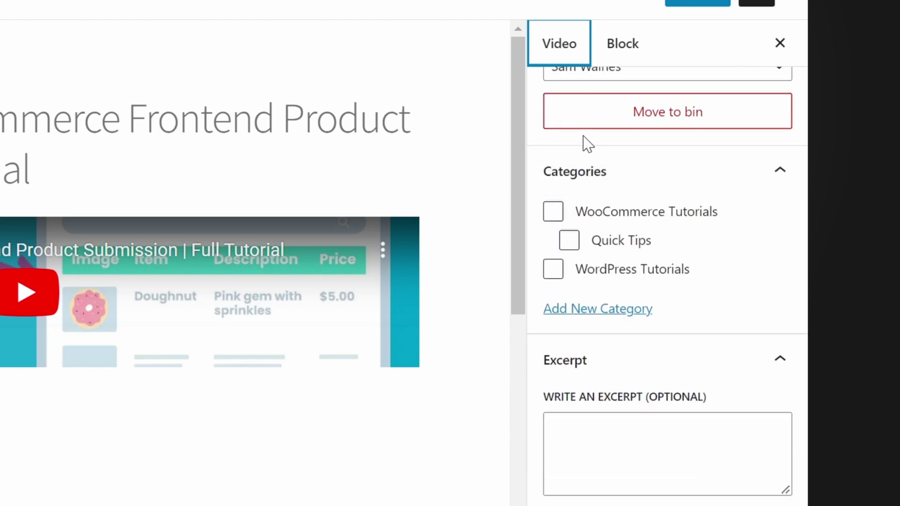
# Create a 'WordPress Tips' category with WordPress Tutorials as its parent
pyautogui.click(598, 313)
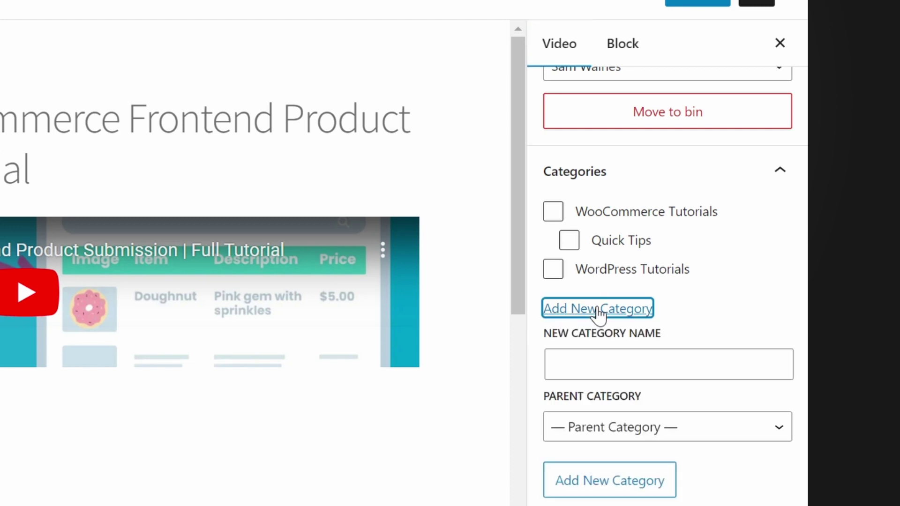
pyautogui.click(637, 368)
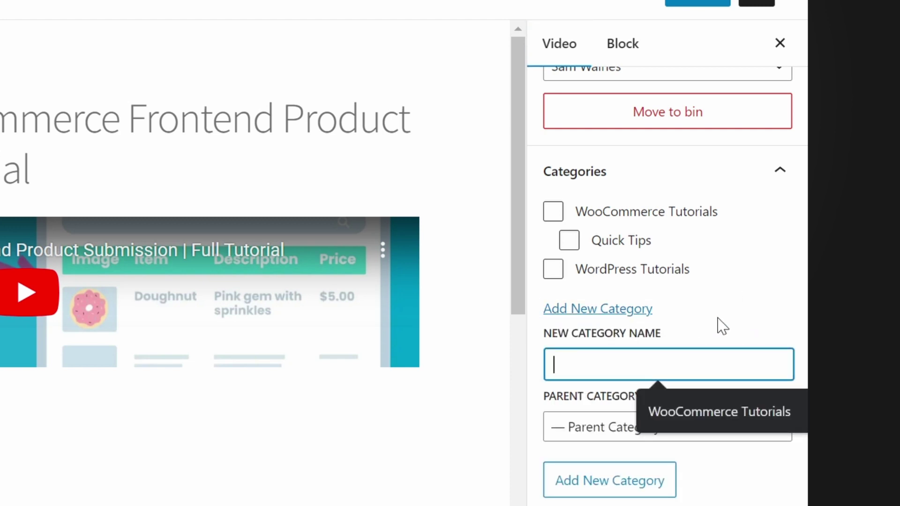
pyautogui.write('WordPress Tips')
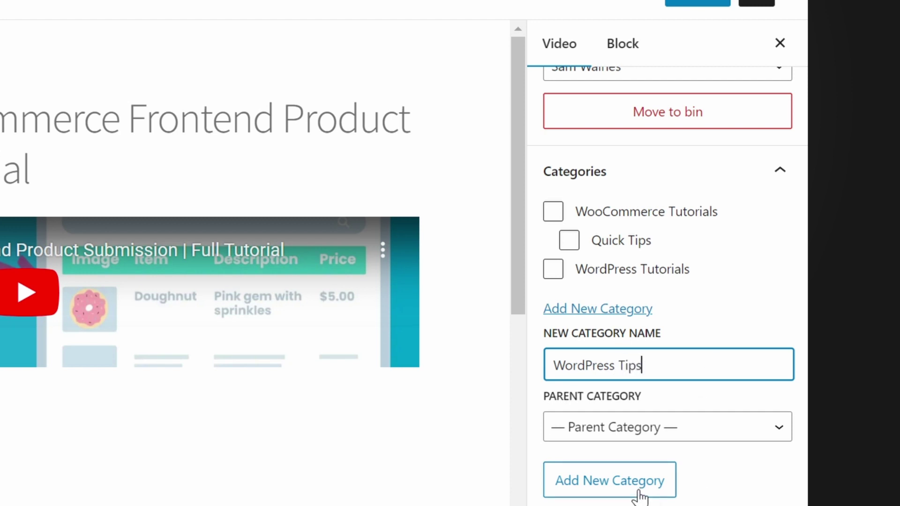
pyautogui.click(628, 434)
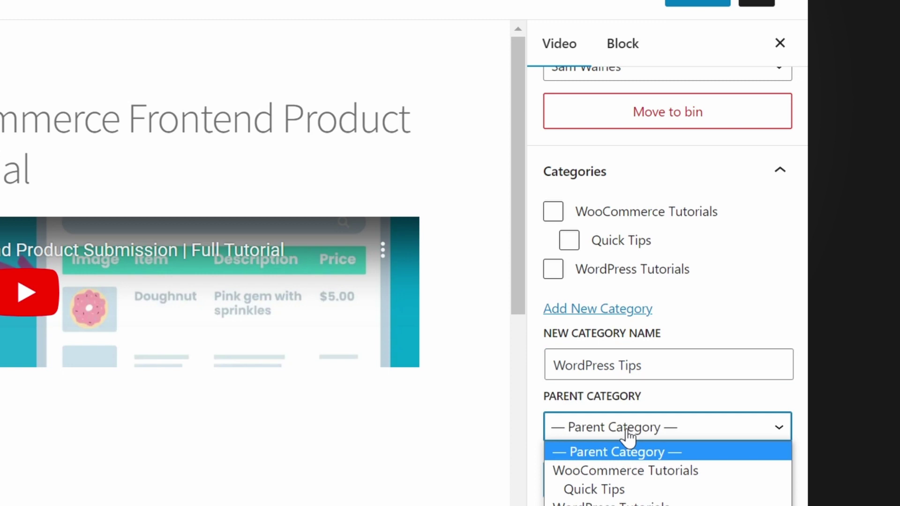
pyautogui.click(615, 504)
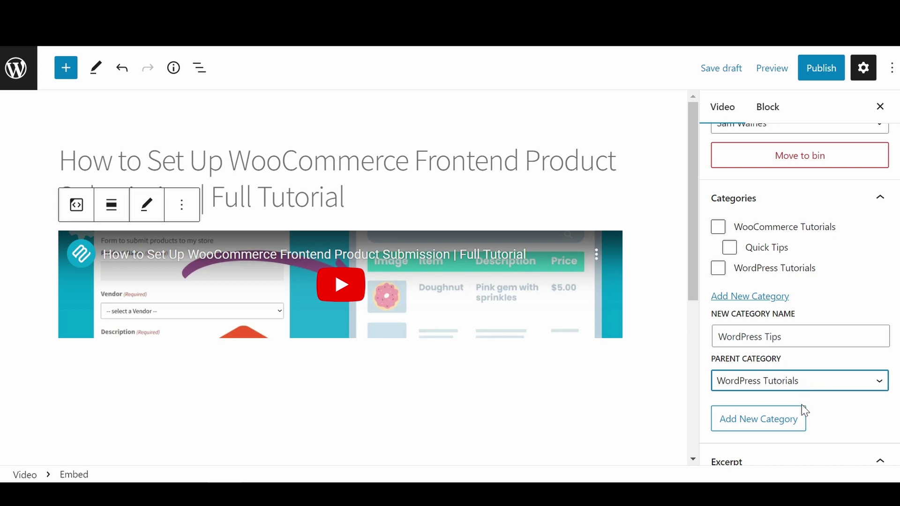
pyautogui.click(786, 427)
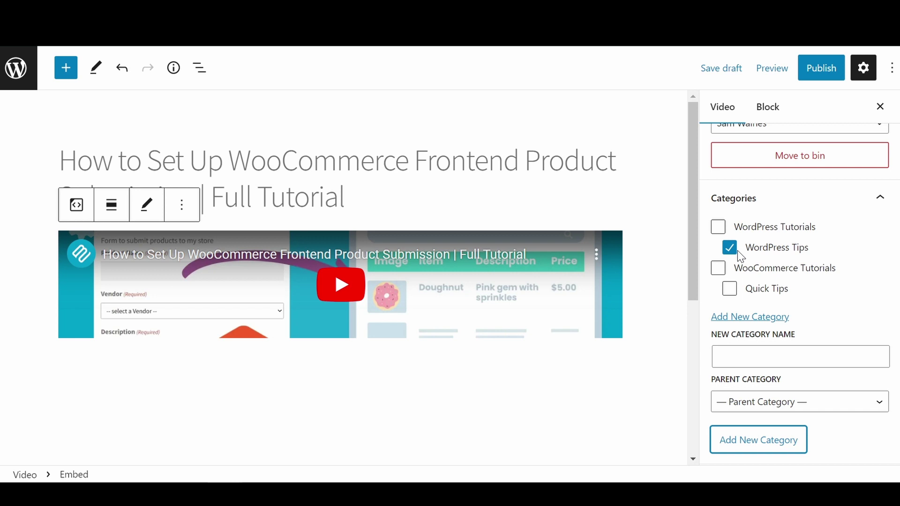
# Also tick WordPress Tutorials so the video is in both categories
pyautogui.click(719, 228)
pyautogui.scroll(-3, 810, 387)
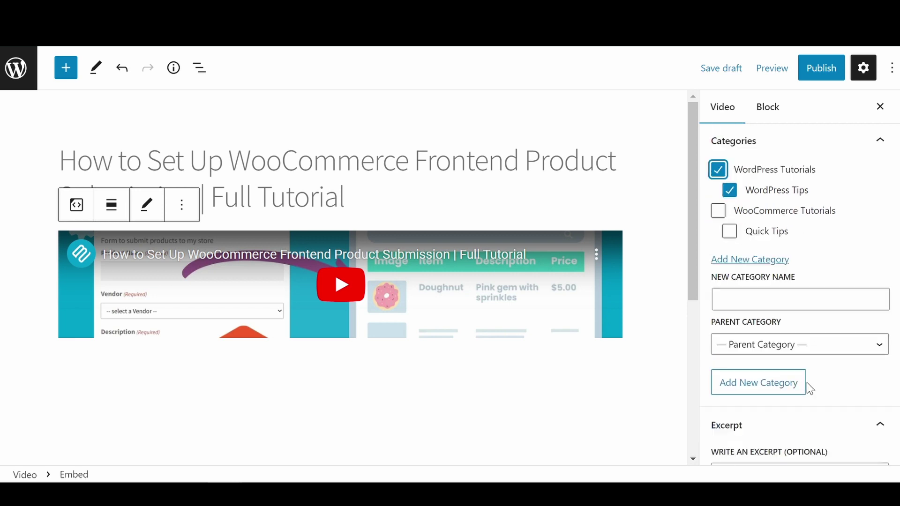
pyautogui.scroll(5, 809, 372)
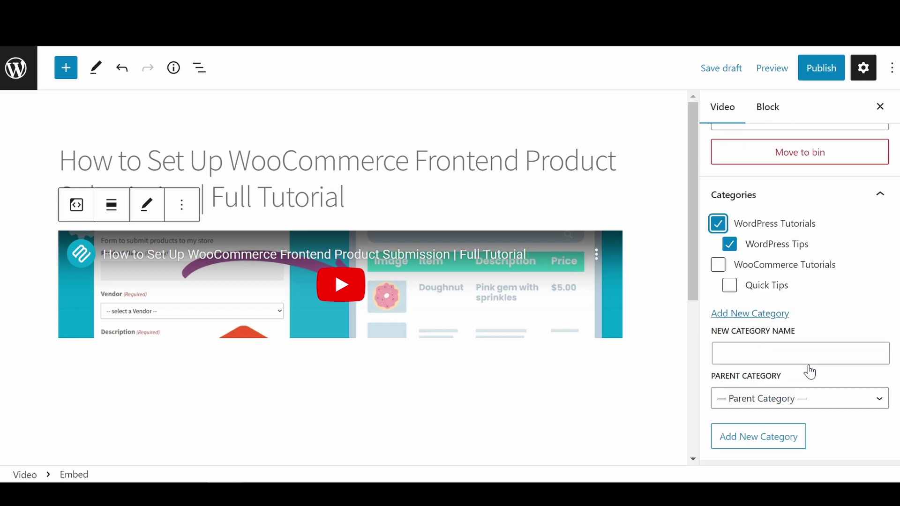
# Publish the new video entry and confirm it in the pre-publish panel
pyautogui.click(832, 75)
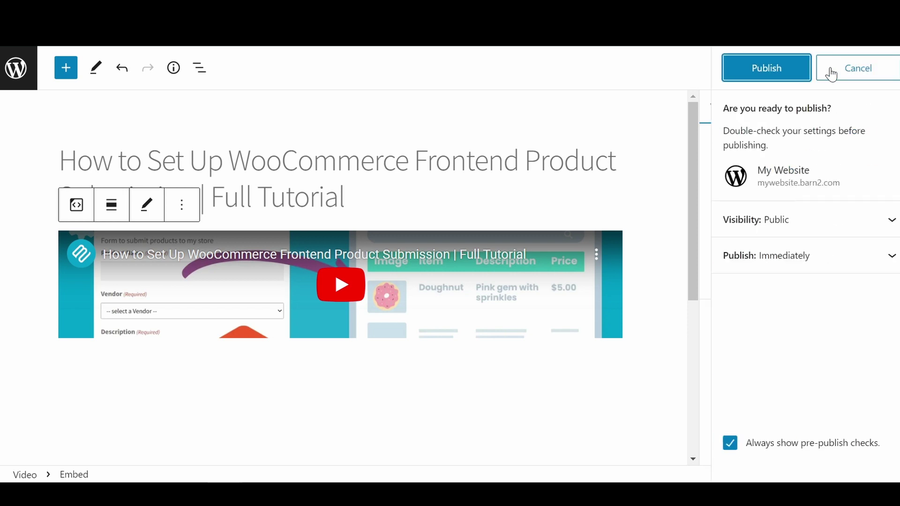
pyautogui.click(765, 68)
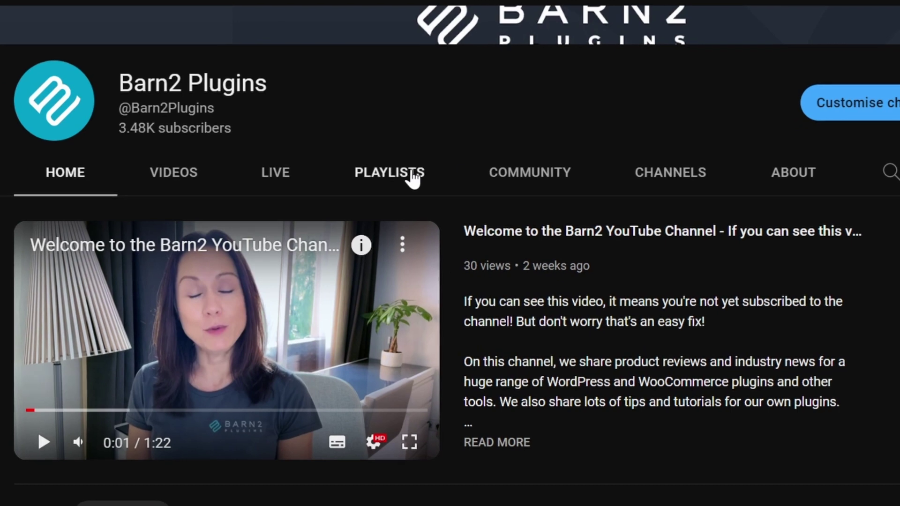
# Open the Our Plugins (Barn2 Product Demos) playlist page from the channel's playlists
pyautogui.click(413, 177)
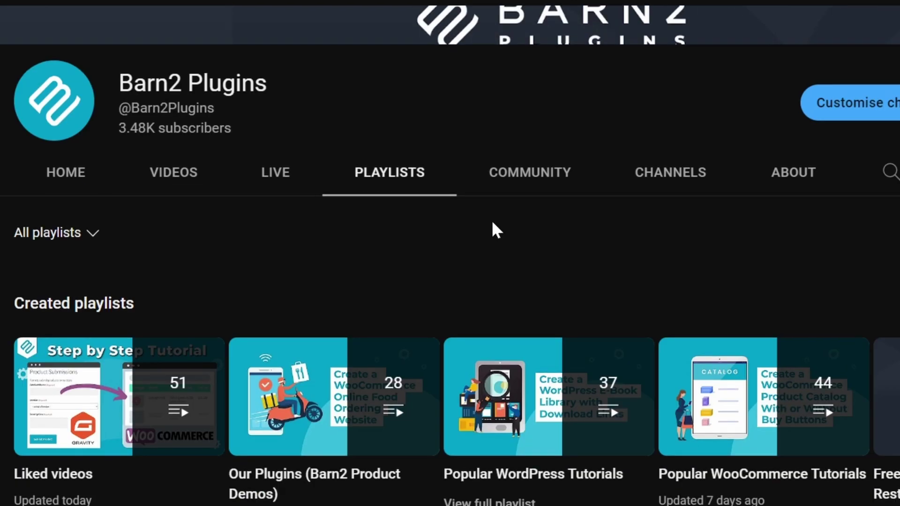
pyautogui.scroll(-3, 497, 230)
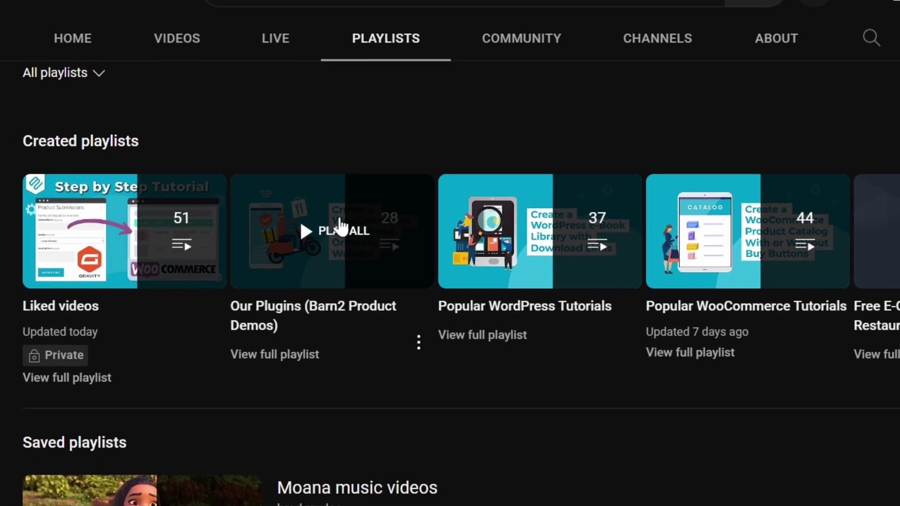
pyautogui.click(330, 232)
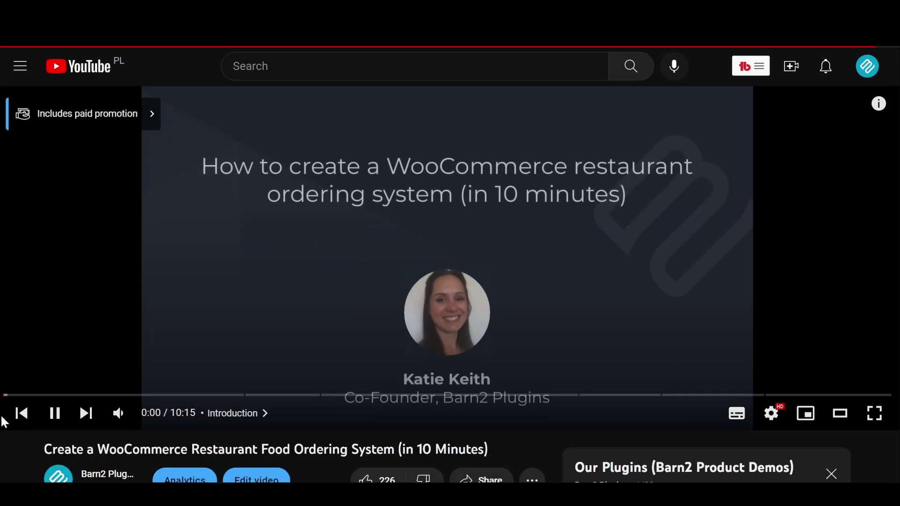
pyautogui.click(813, 297)
pyautogui.scroll(-2, 812, 297)
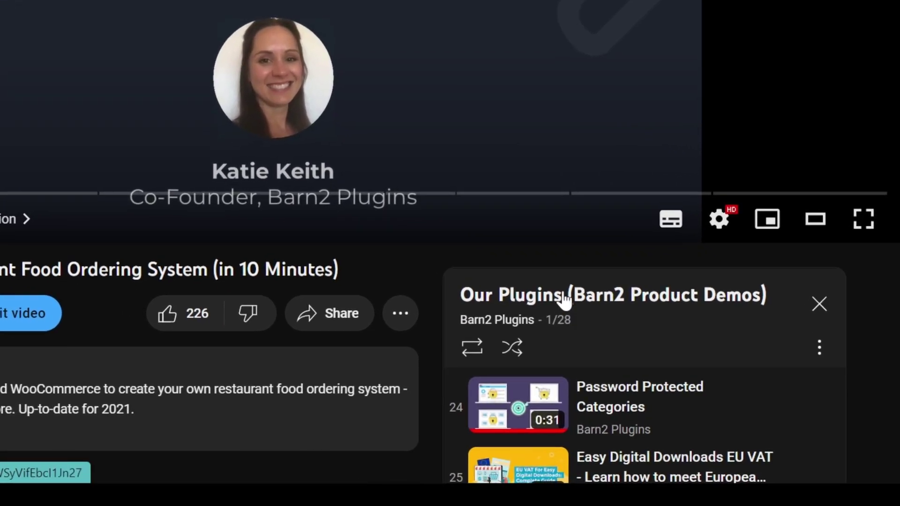
pyautogui.click(564, 300)
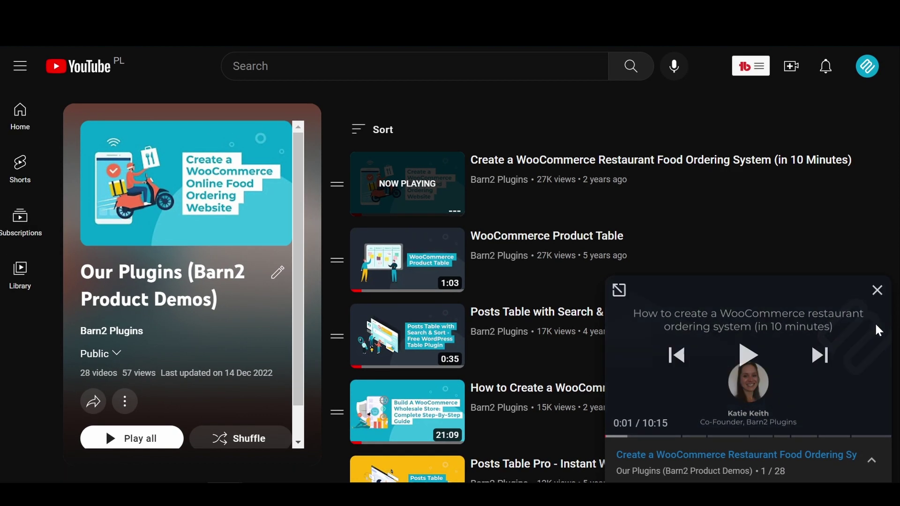
pyautogui.click(877, 292)
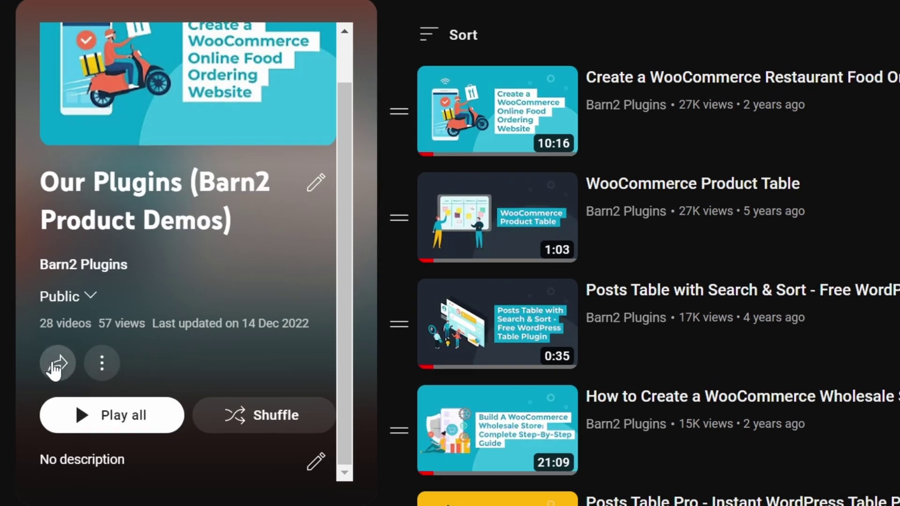
# Copy the playlist's share link
pyautogui.click(58, 363)
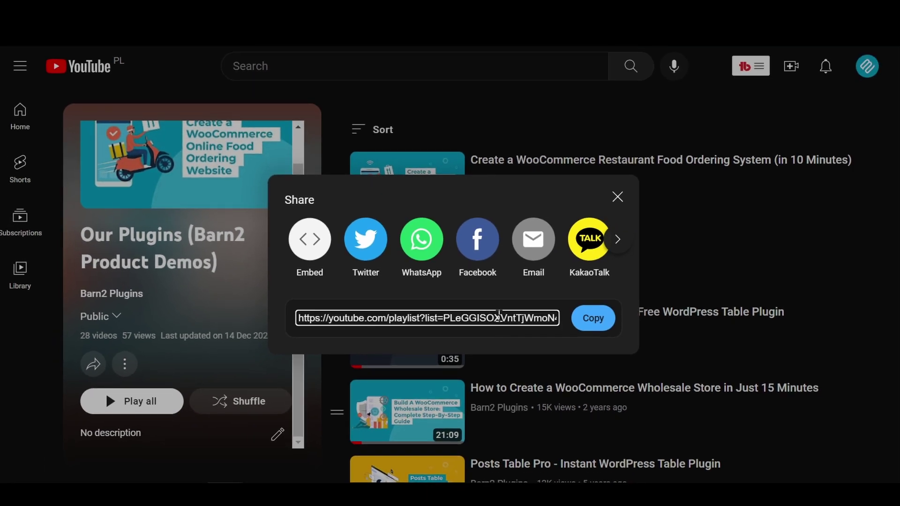
pyautogui.click(594, 324)
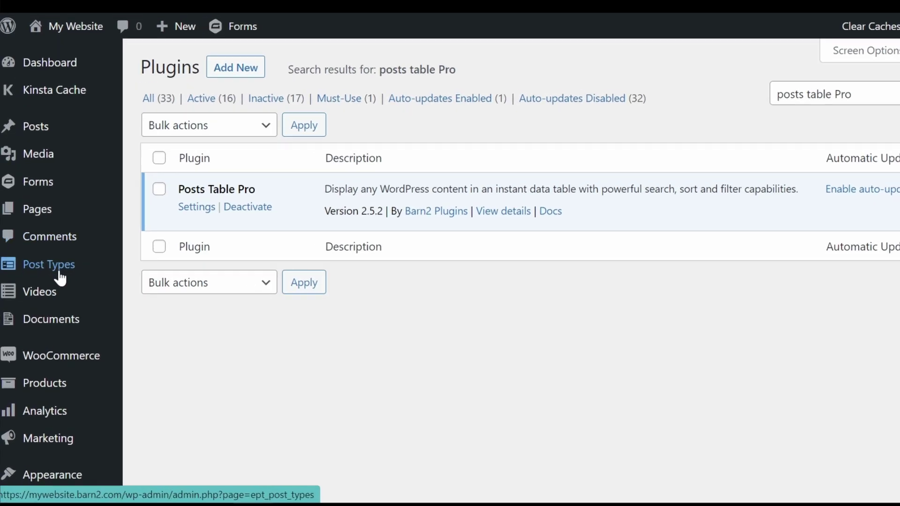
pyautogui.moveTo(48, 292)
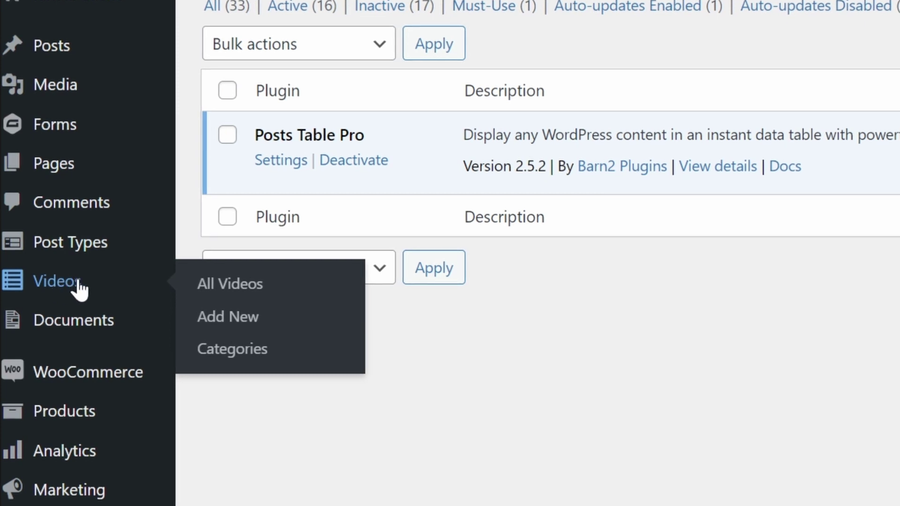
# Create a new video entry and embed the copied playlist link in its body
pyautogui.click(265, 320)
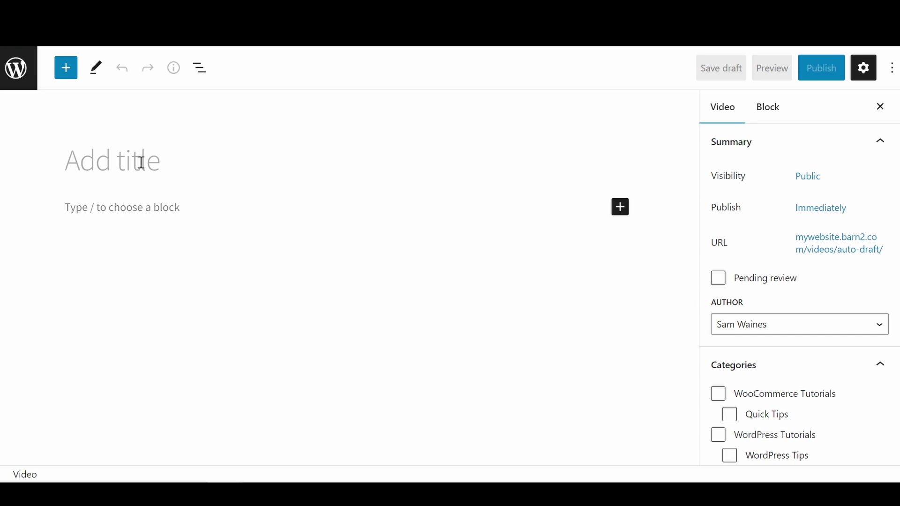
pyautogui.click(140, 207)
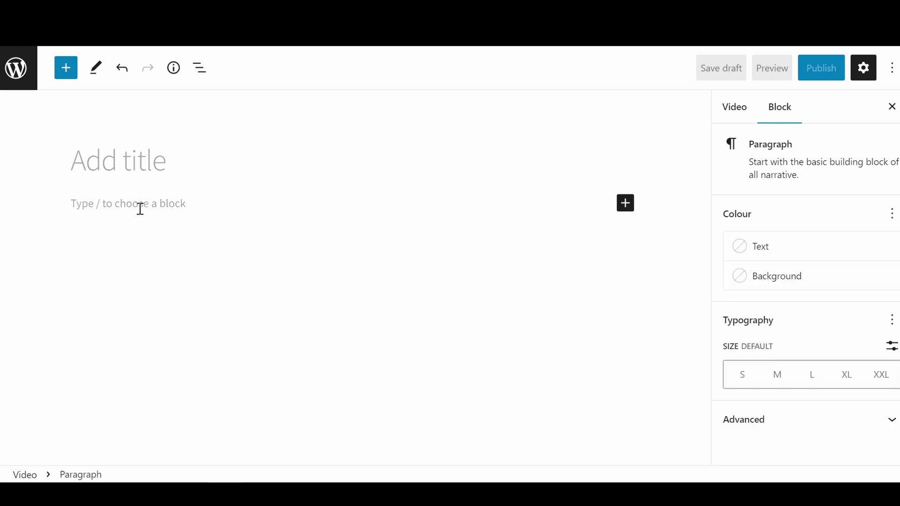
pyautogui.hotkey('ctrl', 'v')
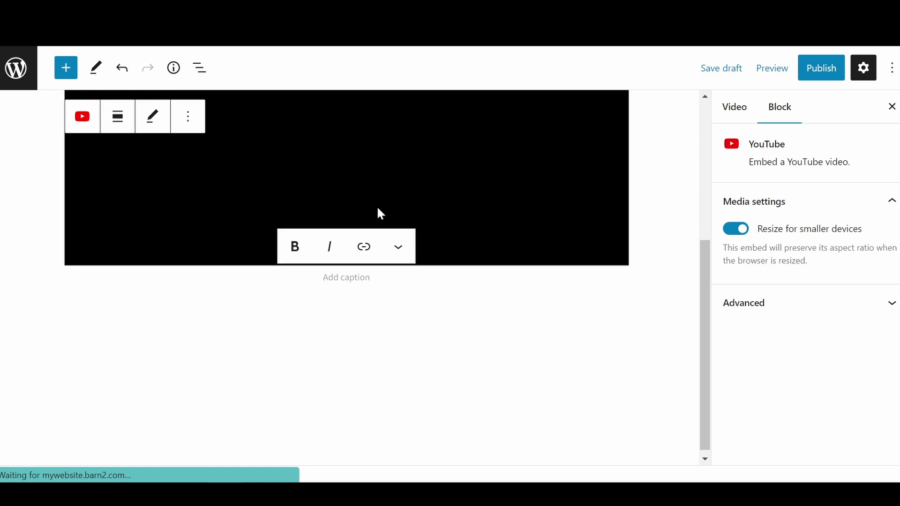
pyautogui.scroll(5, 338, 295)
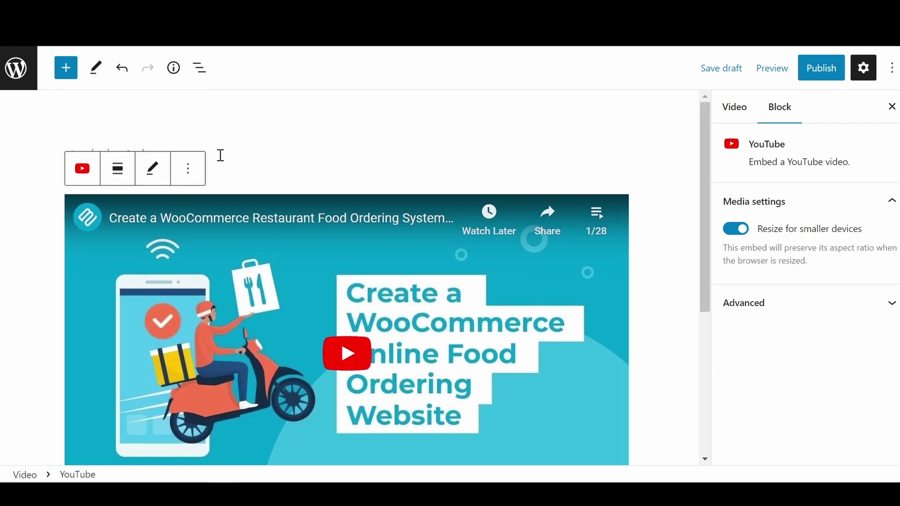
# Title the video 'Our Plugins (Barn2 Product Demos)' using the playlist name copied from YouTube
pyautogui.click(219, 155)
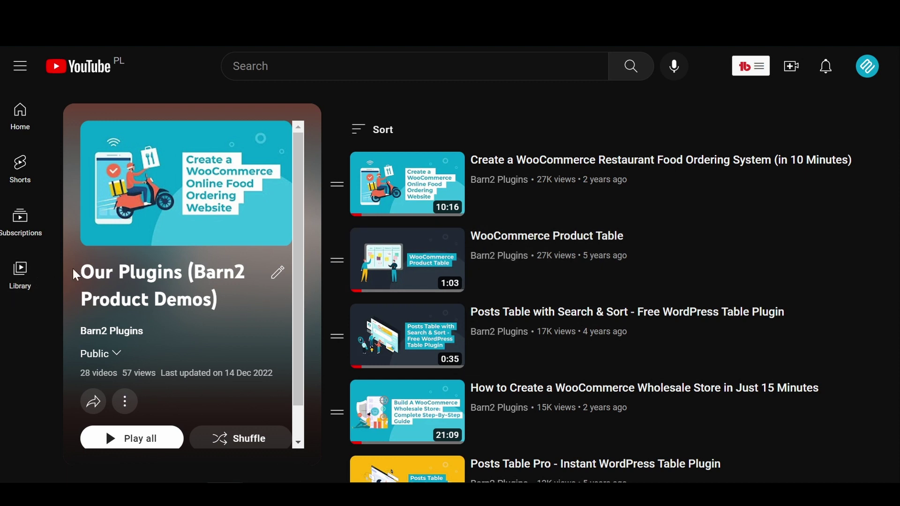
pyautogui.moveTo(83, 272); pyautogui.dragTo(218, 303)
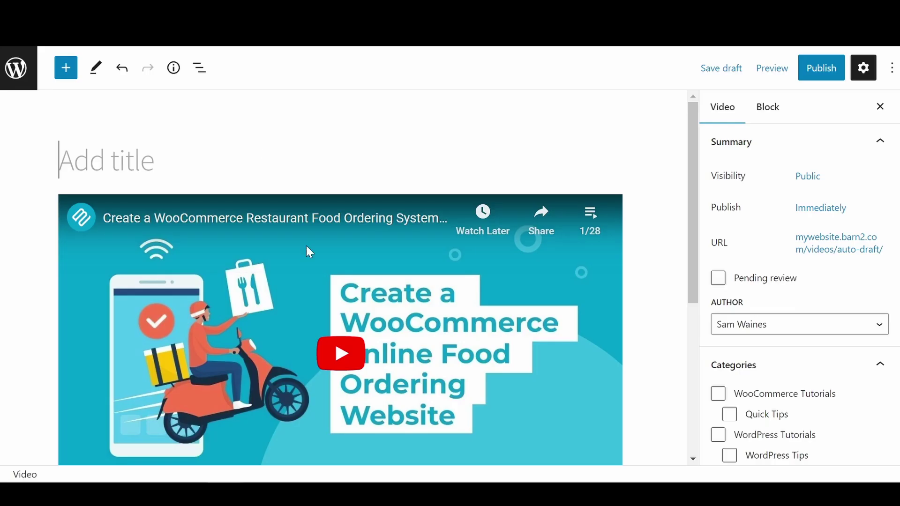
pyautogui.click(154, 159)
pyautogui.hotkey('ctrl', 'v')
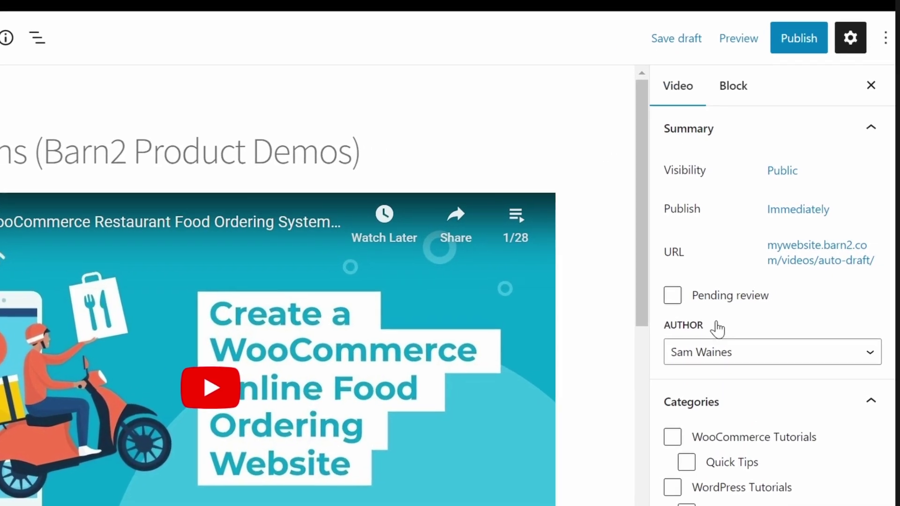
pyautogui.scroll(-3, 755, 305)
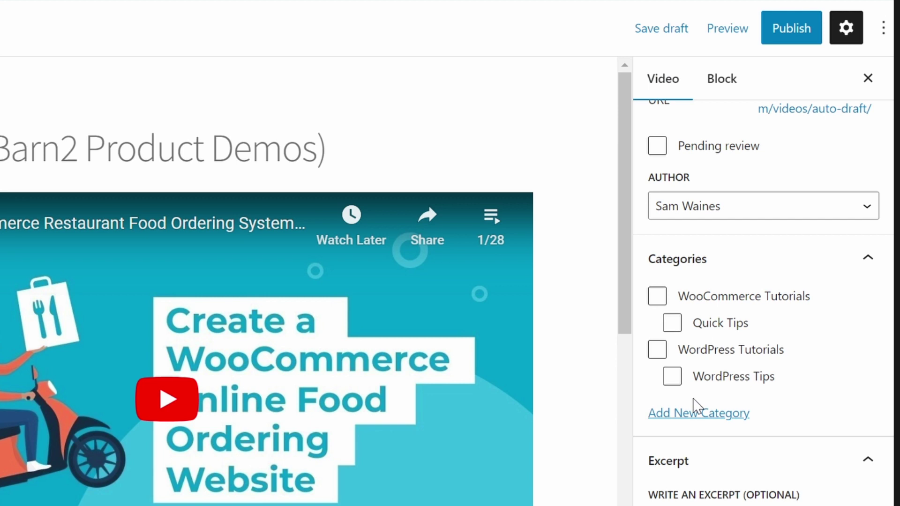
# Add a new category named Plugin Demos in the sidebar
pyautogui.scroll(-3, 737, 428)
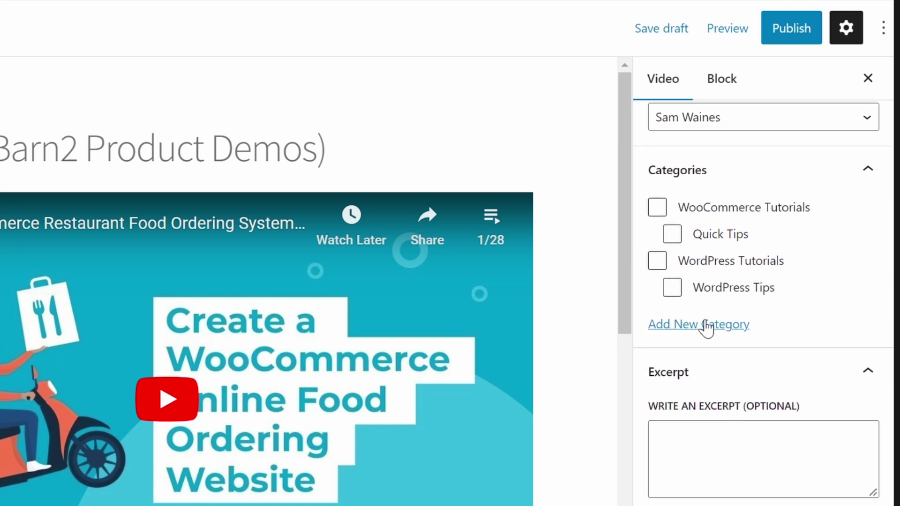
pyautogui.scroll(3, 727, 448)
pyautogui.scroll(-3, 717, 379)
pyautogui.click(705, 325)
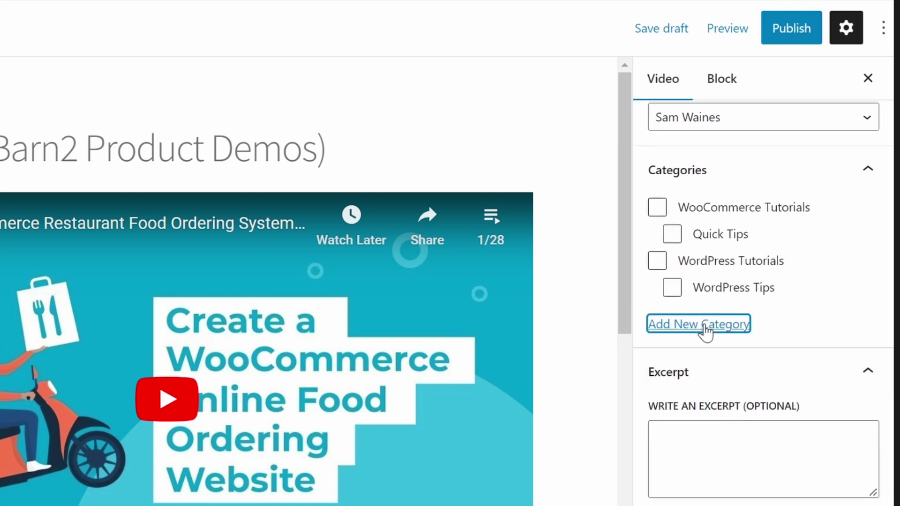
pyautogui.click(704, 367)
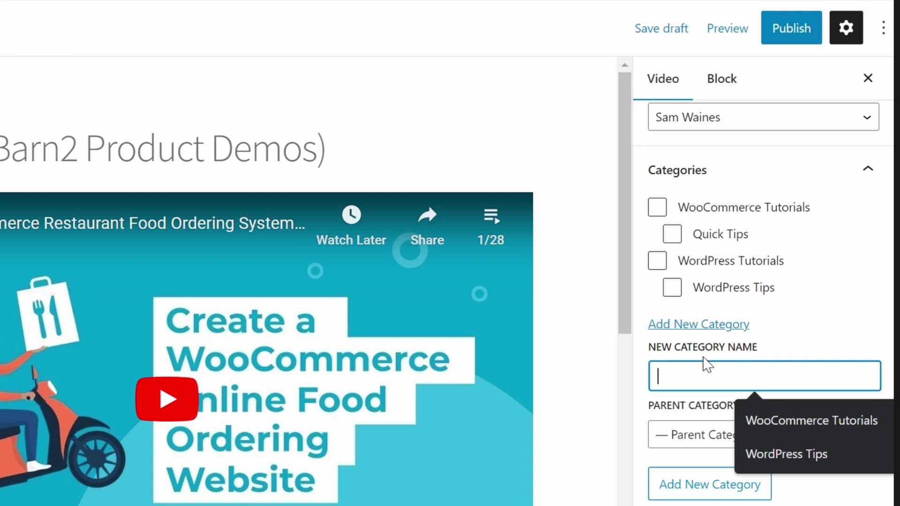
pyautogui.write('Plugin Demos')
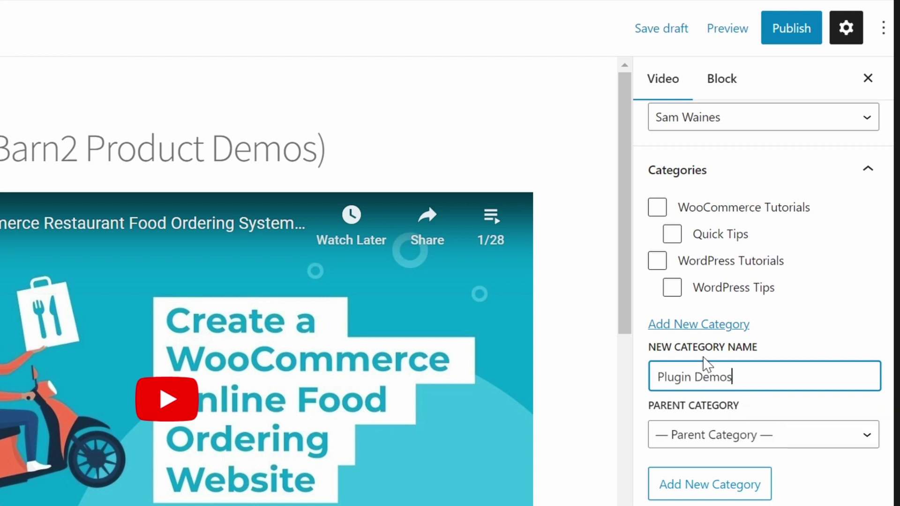
pyautogui.scroll(-3, 707, 365)
# Save the video as a draft, then publish it
pyautogui.click(655, 31)
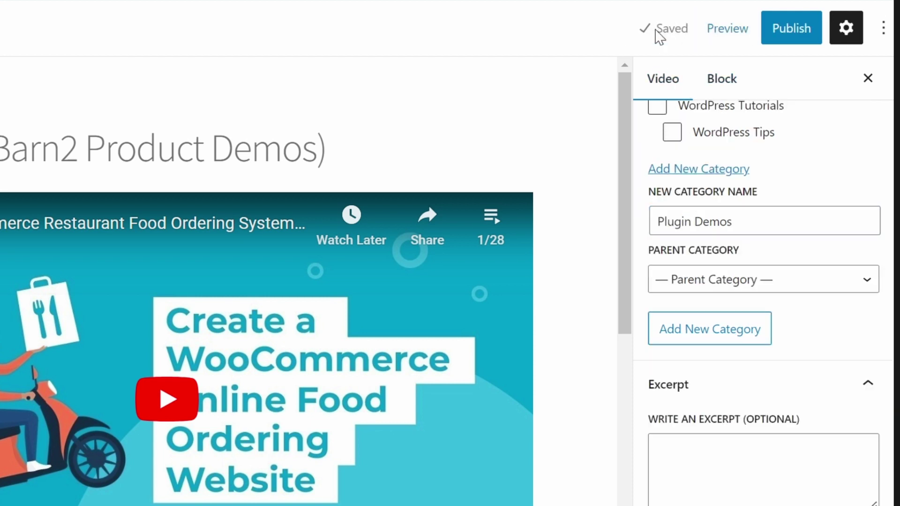
pyautogui.click(781, 33)
pyautogui.click(764, 41)
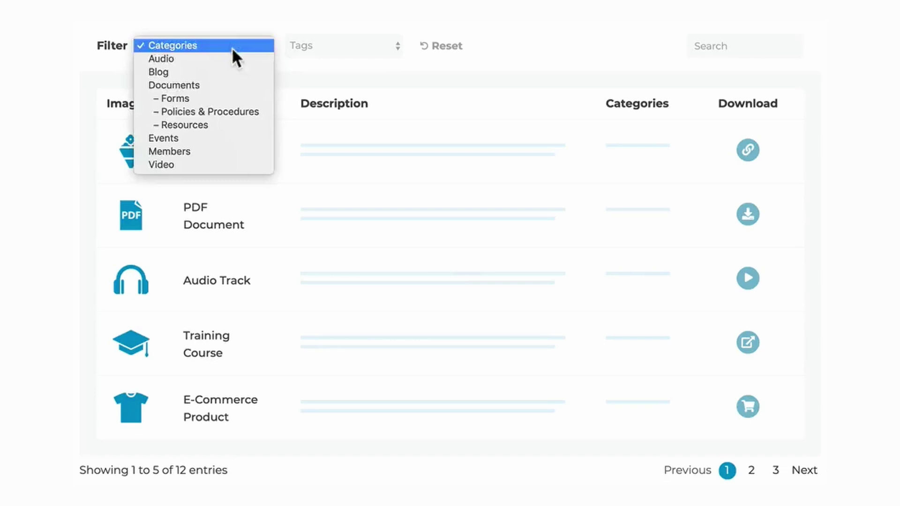
# Filter the demo table to the Documents category and search it for 'pdf'
pyautogui.click(209, 85)
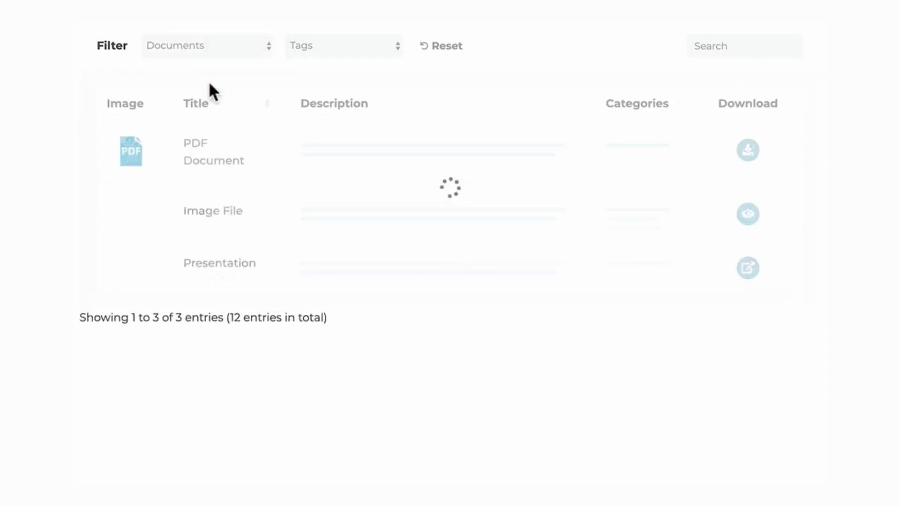
pyautogui.click(716, 46)
pyautogui.write('pdf')
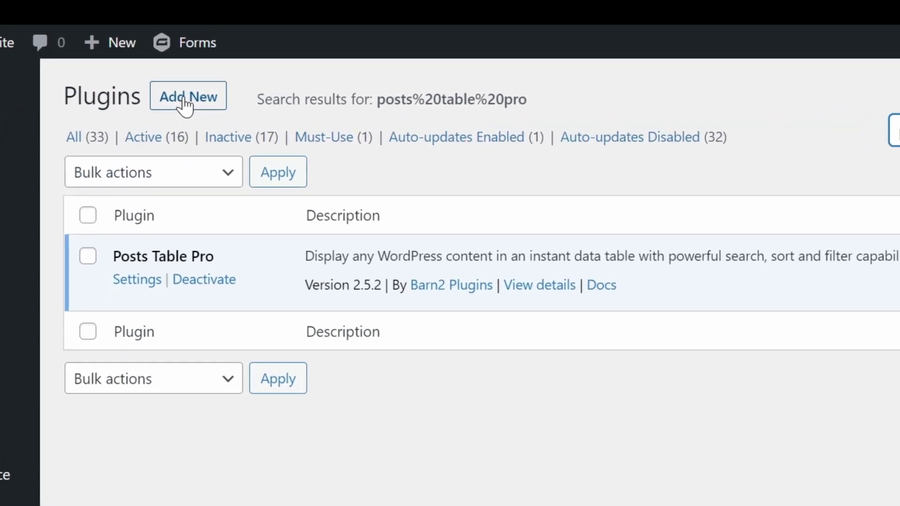
# Go to Add New plugins and open the Upload Plugin zip panel
pyautogui.click(179, 105)
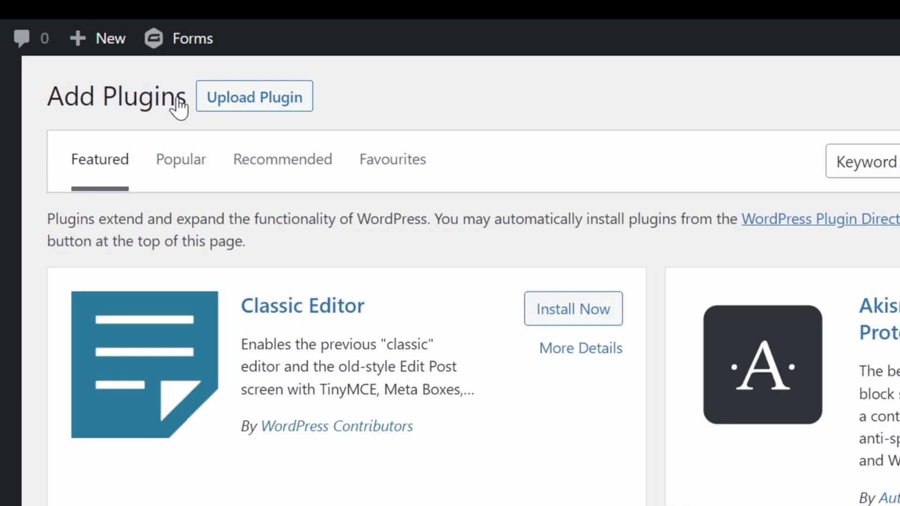
pyautogui.click(286, 114)
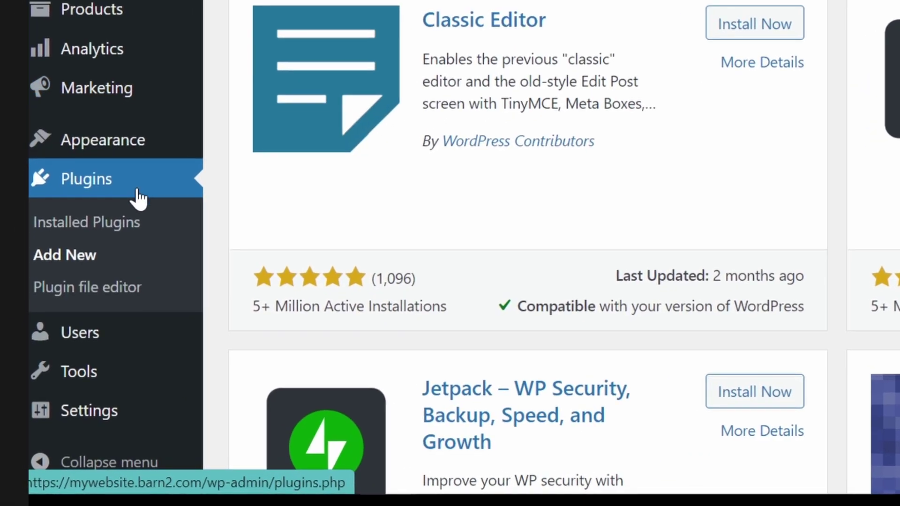
# Open Settings > Posts Table Pro and scroll down to the Table content section
pyautogui.scroll(-5, 138, 199)
pyautogui.moveTo(111, 425)
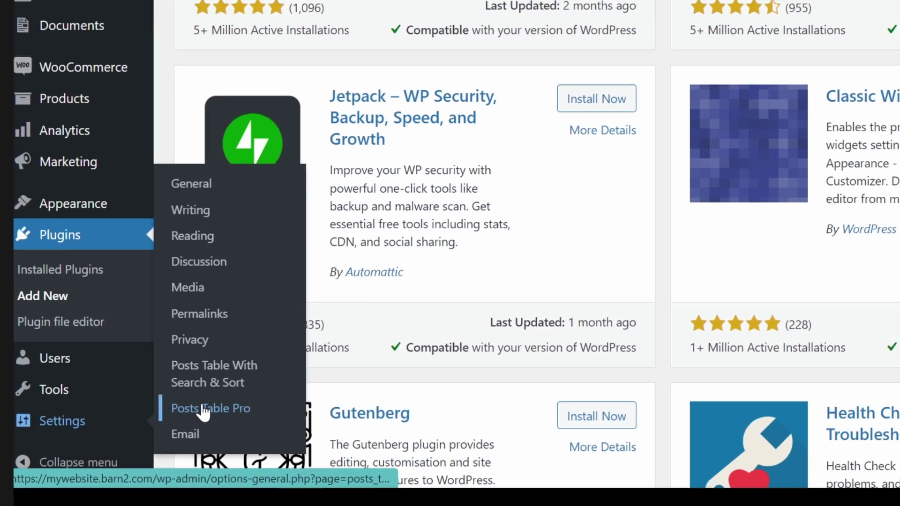
pyautogui.click(266, 396)
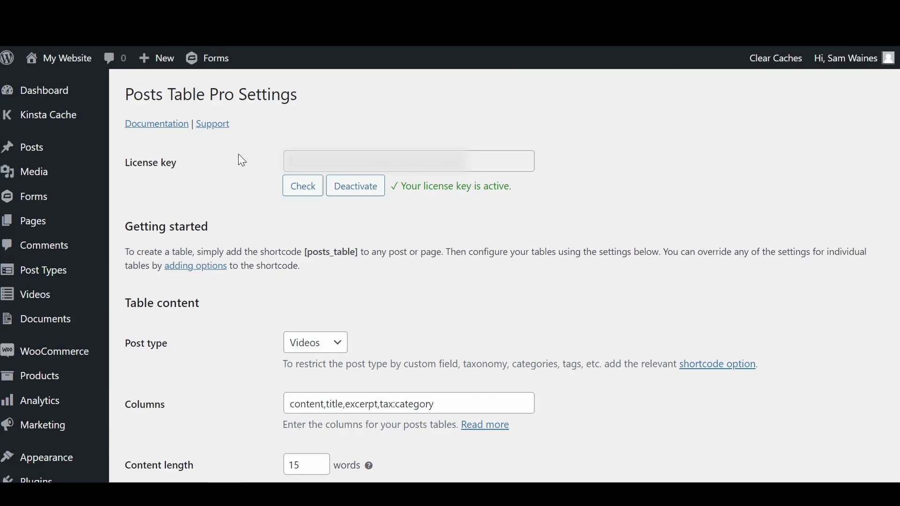
pyautogui.scroll(-5, 504, 277)
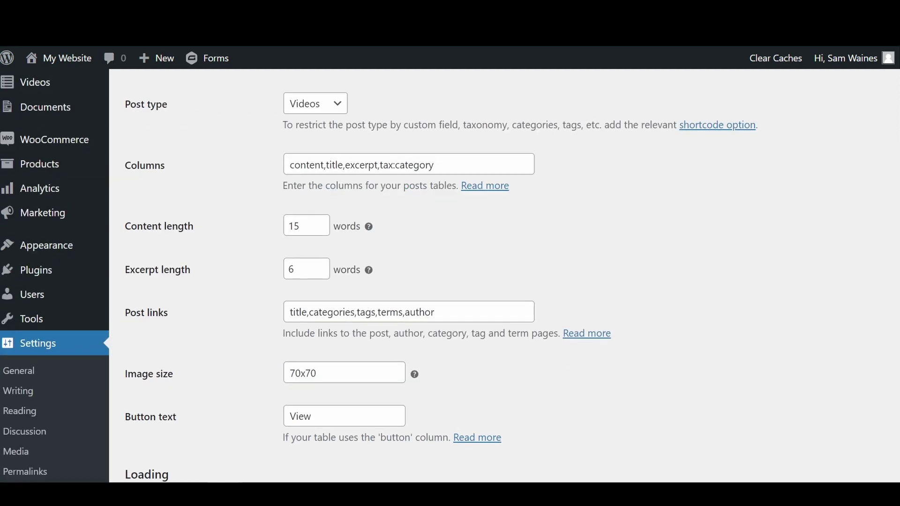
pyautogui.scroll(1, 505, 276)
pyautogui.scroll(-1, 505, 276)
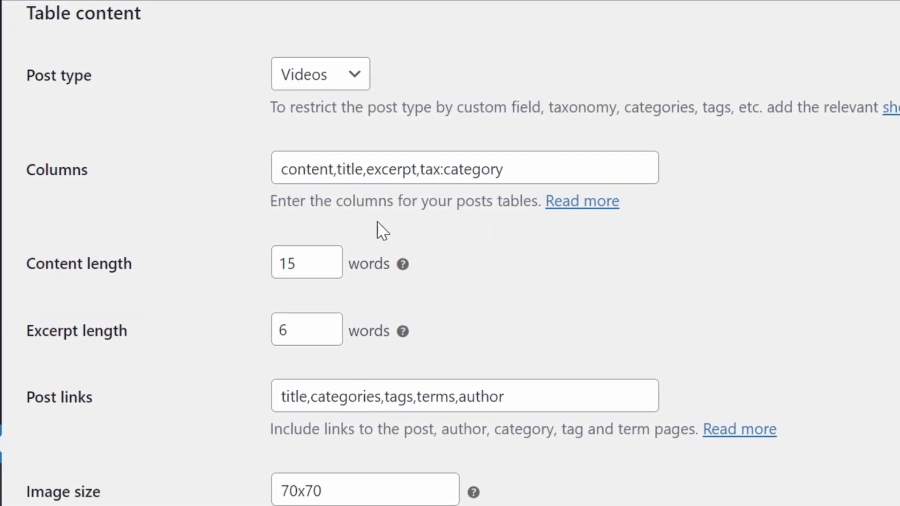
pyautogui.tripleClick(555, 164)
pyautogui.press('BackSpace')
pyautogui.write('c')
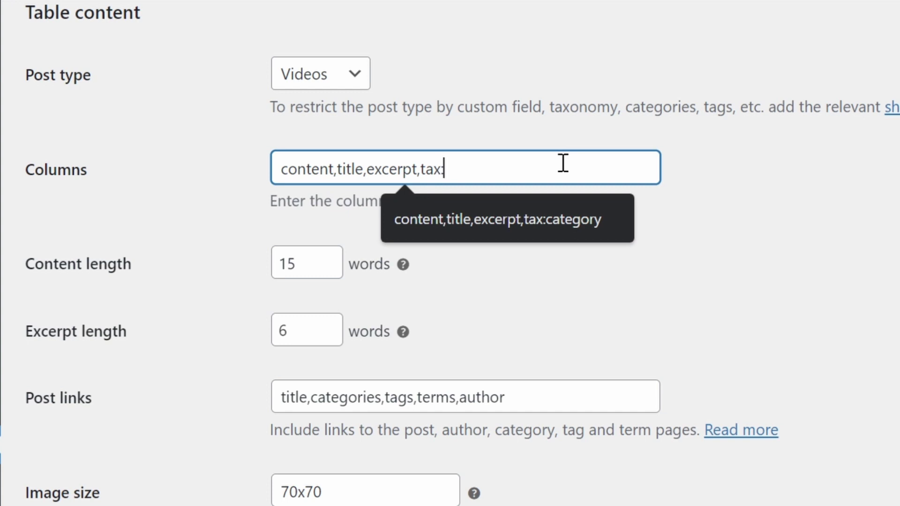
pyautogui.write('ry')
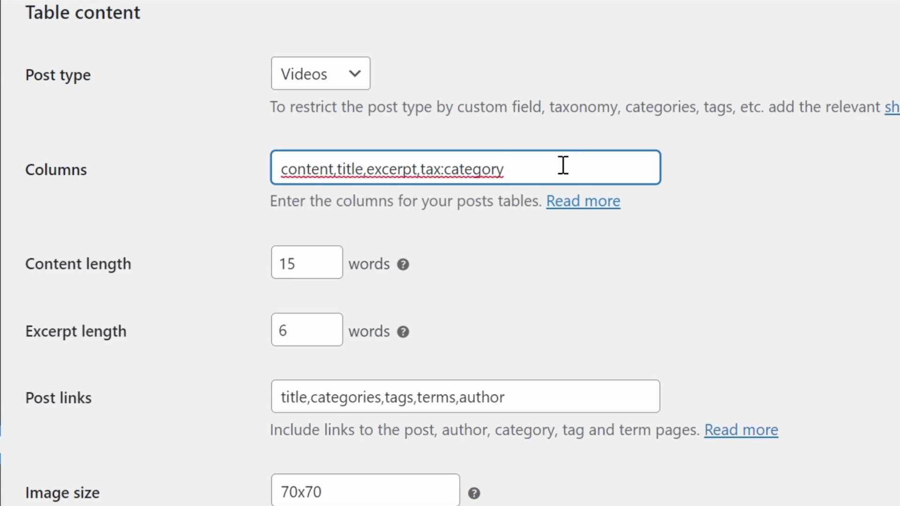
pyautogui.moveTo(528, 168)
pyautogui.mouseDown()
pyautogui.moveTo(275, 177)
pyautogui.moveTo(539, 170)
pyautogui.mouseUp()
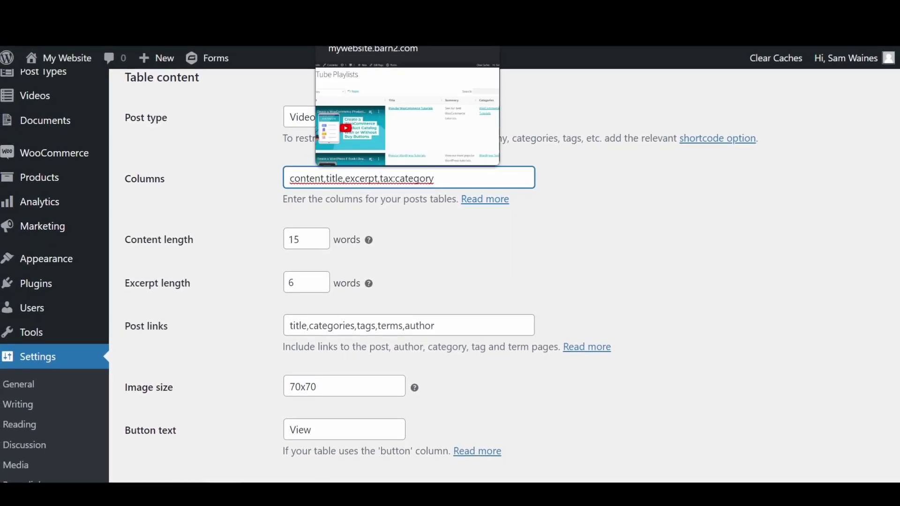
pyautogui.click(407, 37)
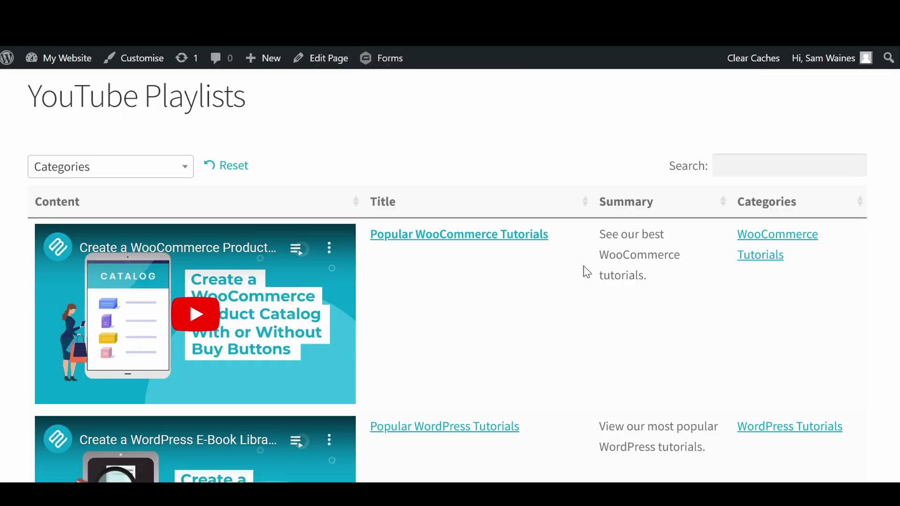
pyautogui.click(244, 47)
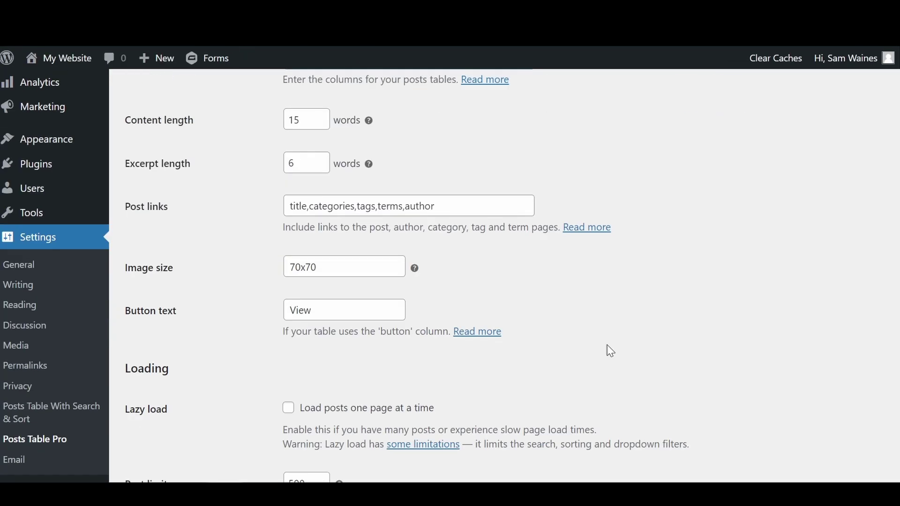
# Set the table's Sort by to Title and Sort direction to Ascending
pyautogui.scroll(-5, 607, 347)
pyautogui.scroll(-4, 608, 346)
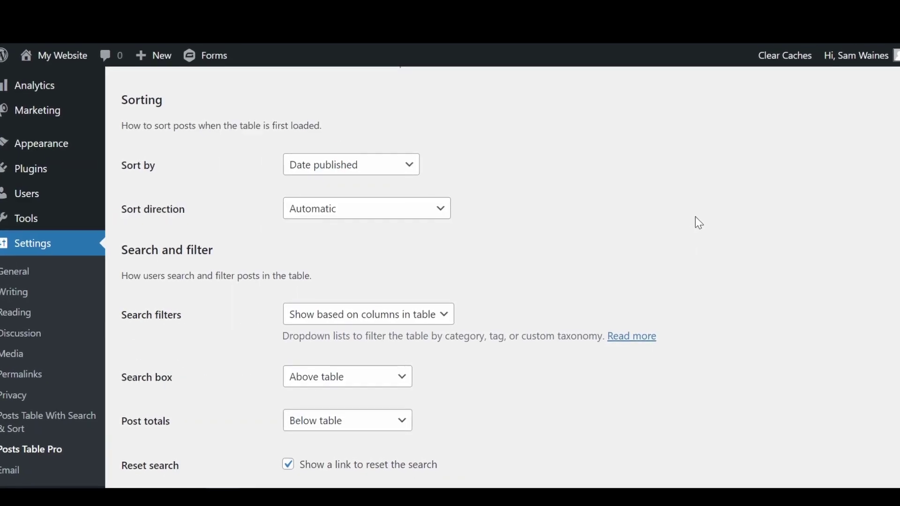
pyautogui.click(358, 168)
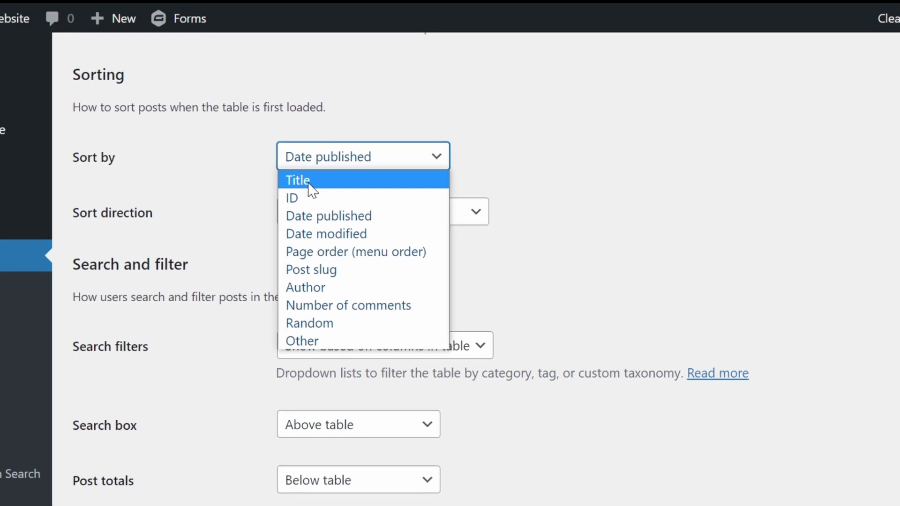
pyautogui.click(313, 183)
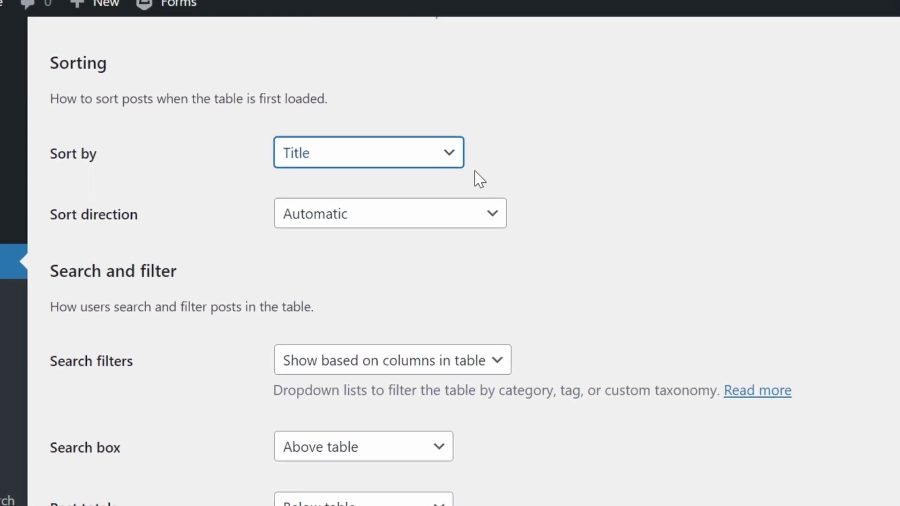
pyautogui.click(457, 215)
pyautogui.click(466, 265)
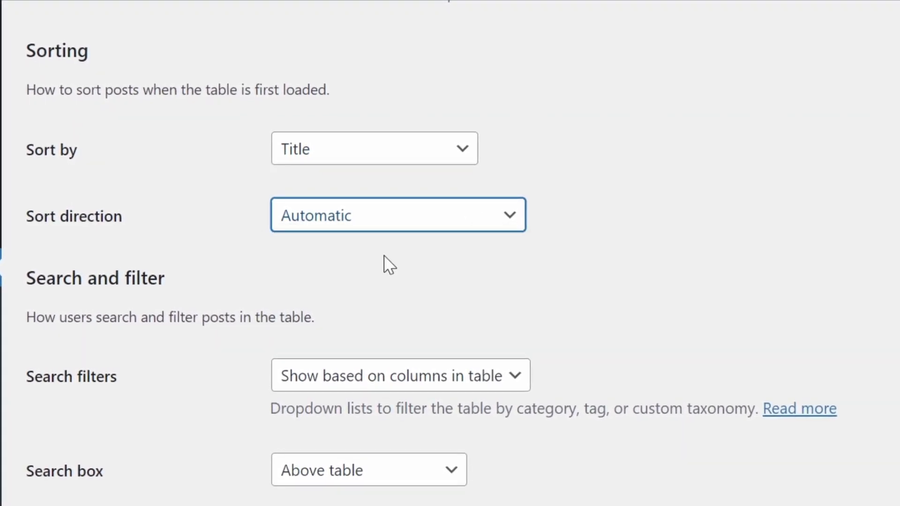
# Try custom search filters with tax:category, then revert to filters based on table columns
pyautogui.scroll(-3, 626, 264)
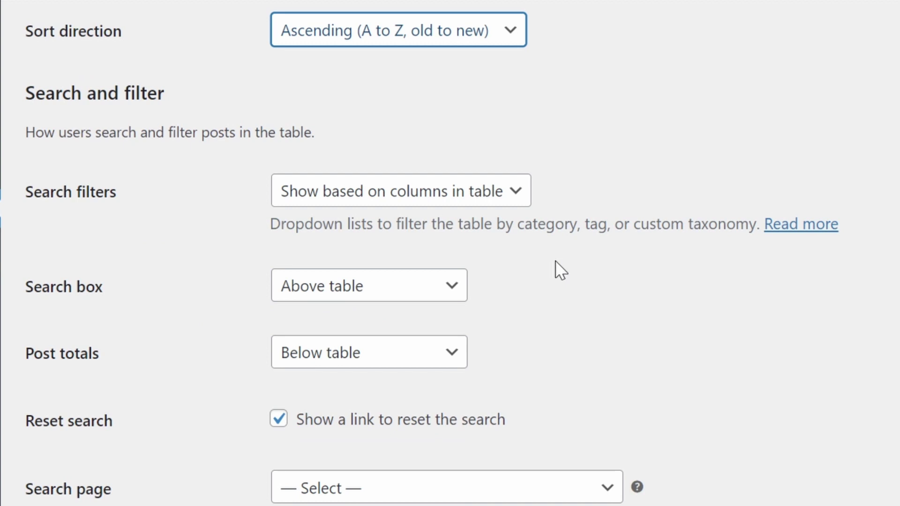
pyautogui.click(426, 197)
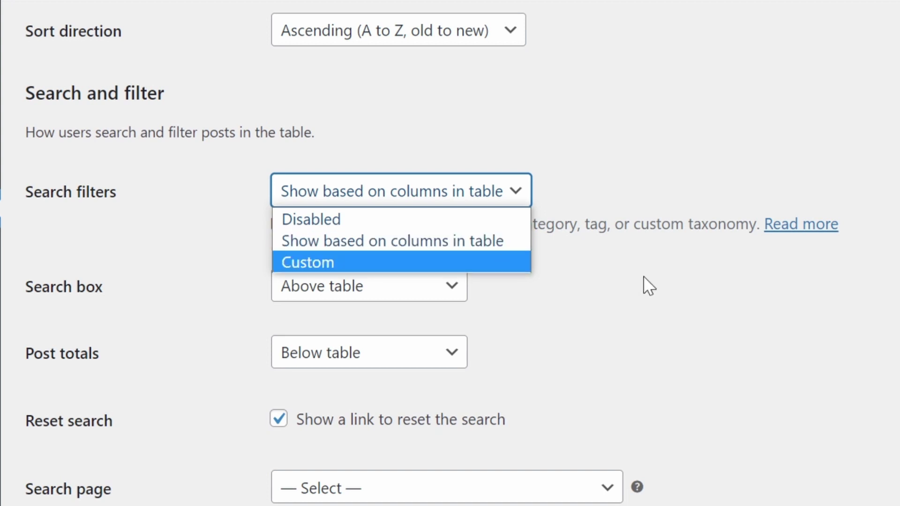
pyautogui.click(406, 239)
pyautogui.click(457, 197)
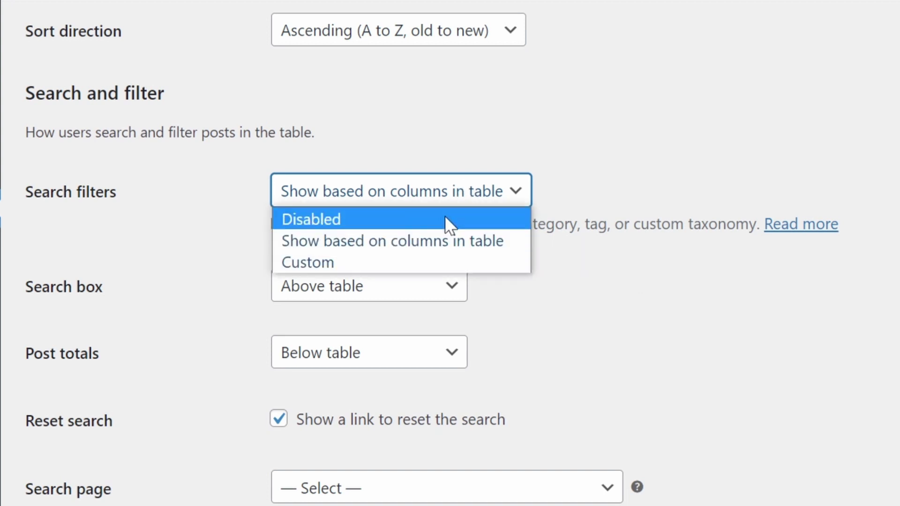
pyautogui.click(387, 259)
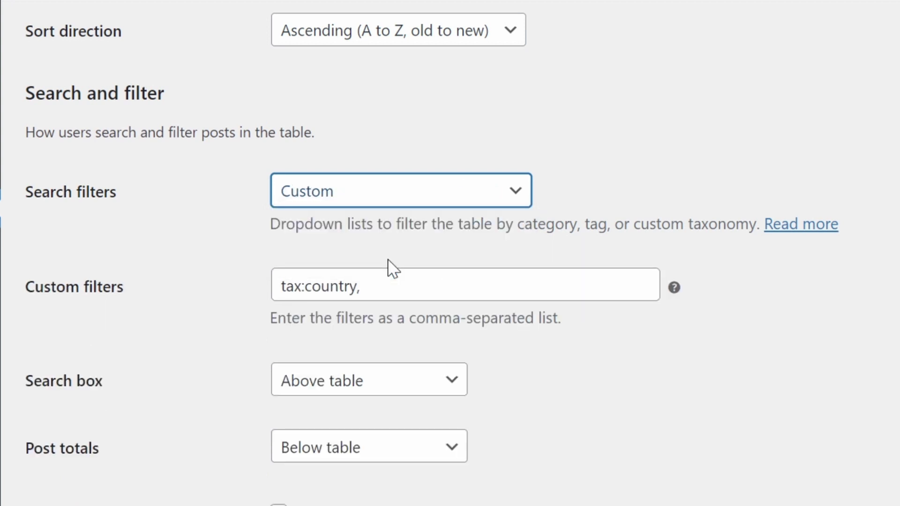
pyautogui.click(363, 283)
pyautogui.moveTo(362, 285); pyautogui.dragTo(312, 287)
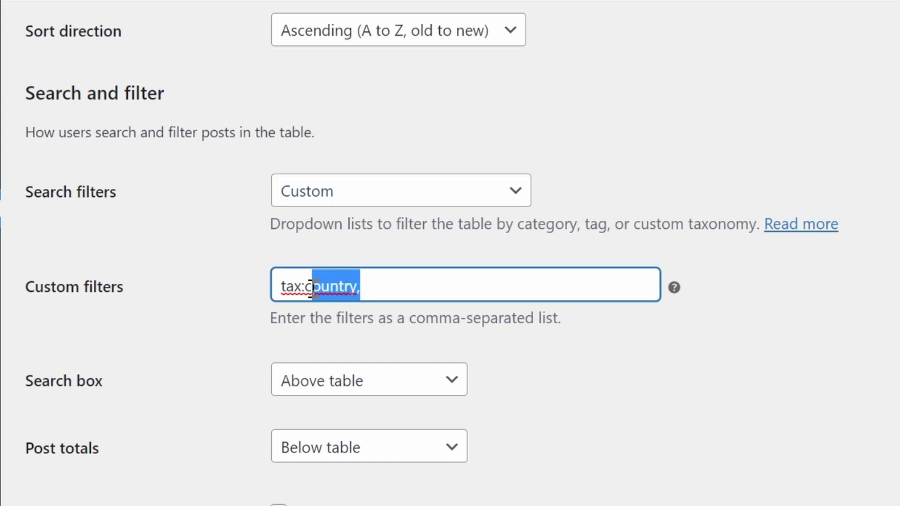
pyautogui.write('ategory')
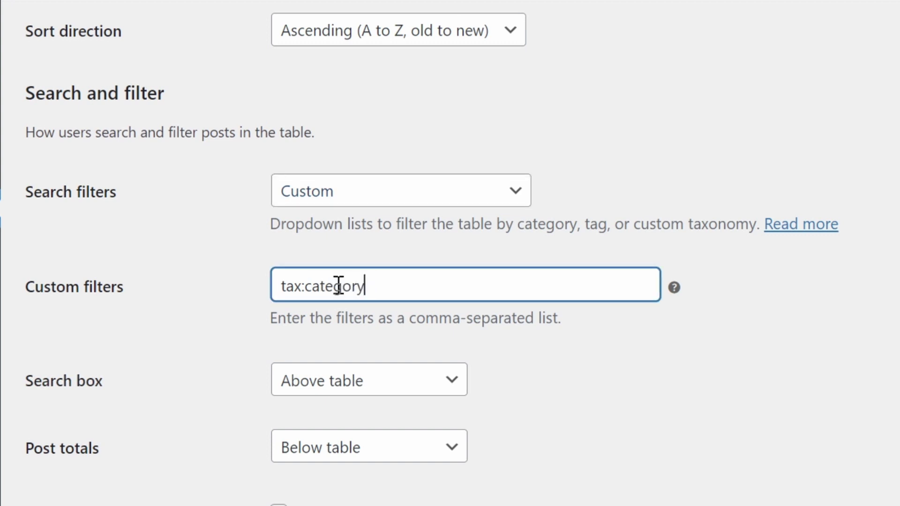
pyautogui.click(496, 190)
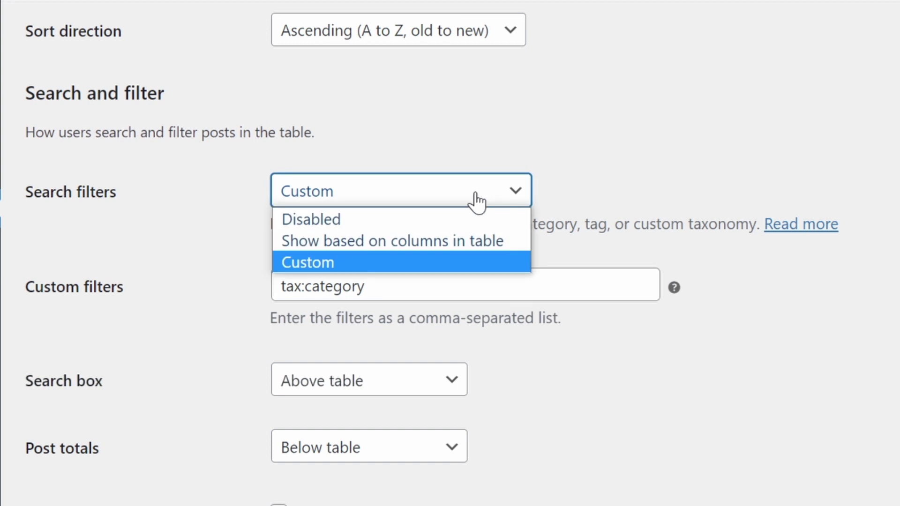
pyautogui.click(388, 241)
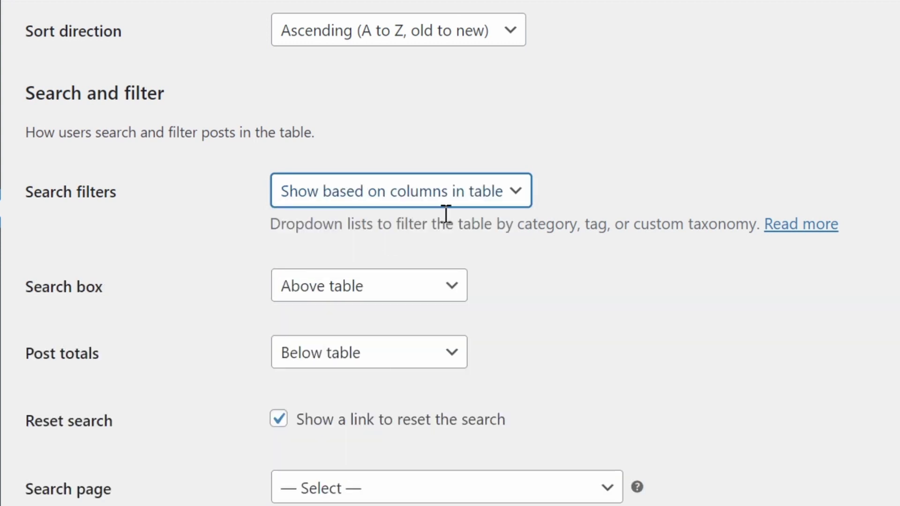
# Save the Posts Table Pro settings
pyautogui.scroll(-4, 578, 378)
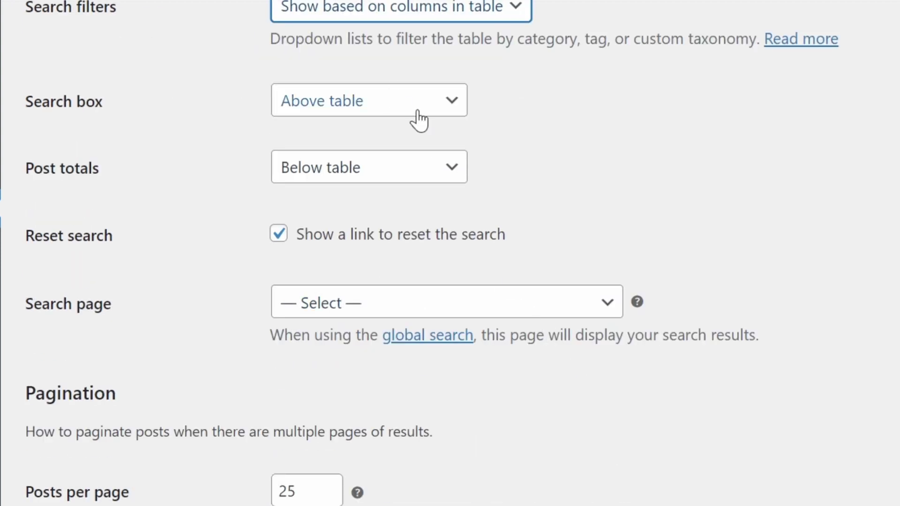
pyautogui.scroll(-4, 524, 261)
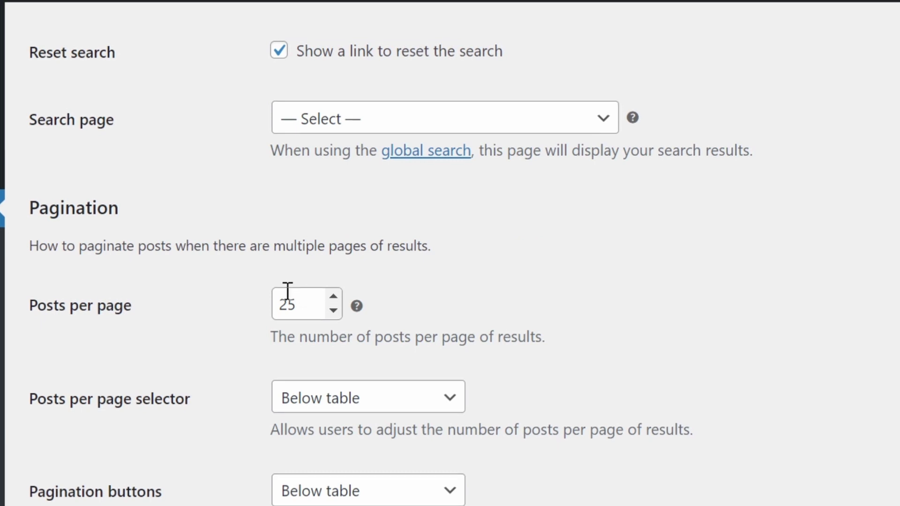
pyautogui.scroll(-4, 586, 253)
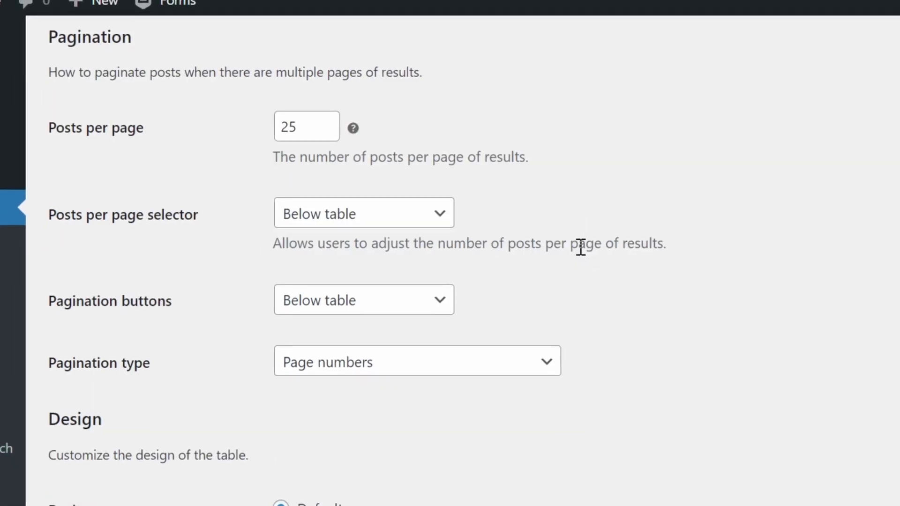
pyautogui.scroll(-5, 550, 209)
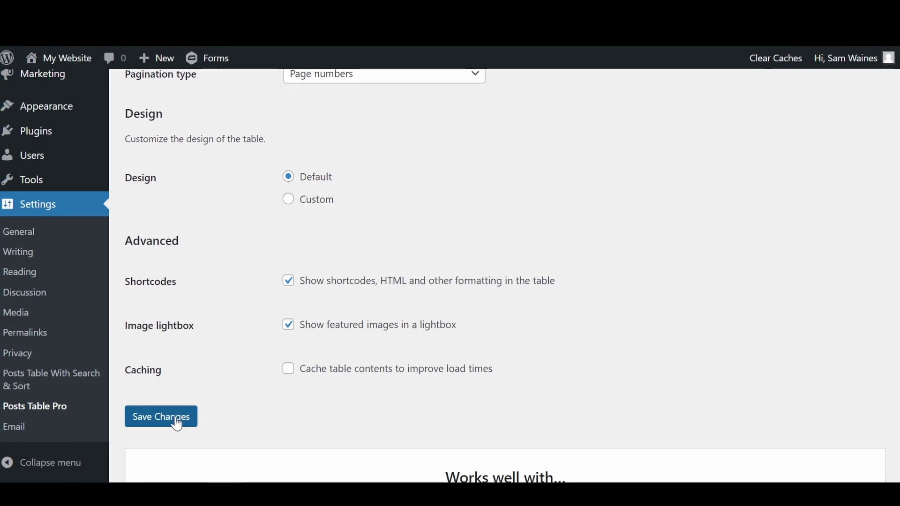
pyautogui.click(177, 424)
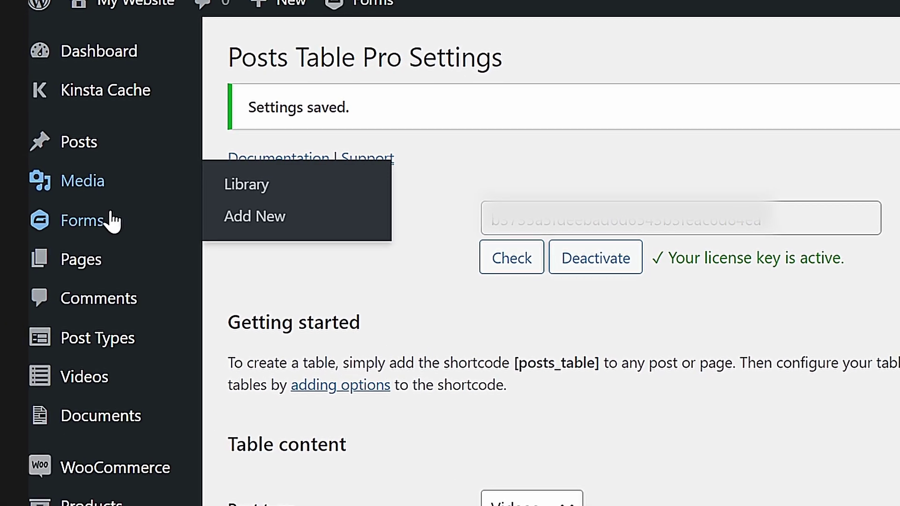
# Create a new page titled 'YouTube Videos' containing the [posts_table] shortcode
pyautogui.moveTo(37, 223)
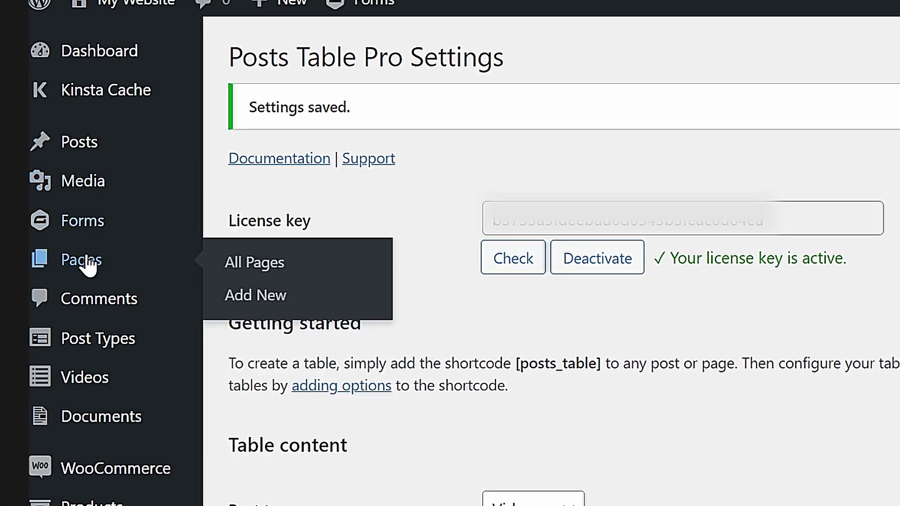
pyautogui.click(229, 266)
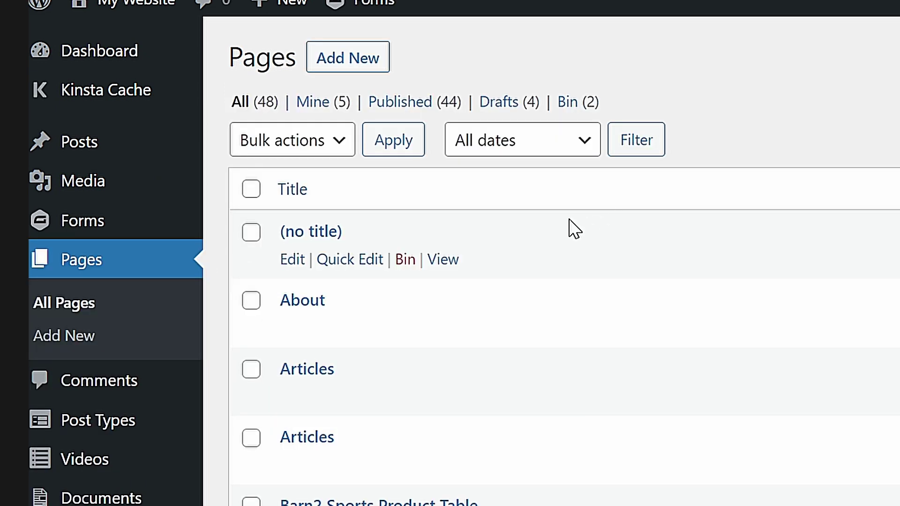
pyautogui.click(342, 65)
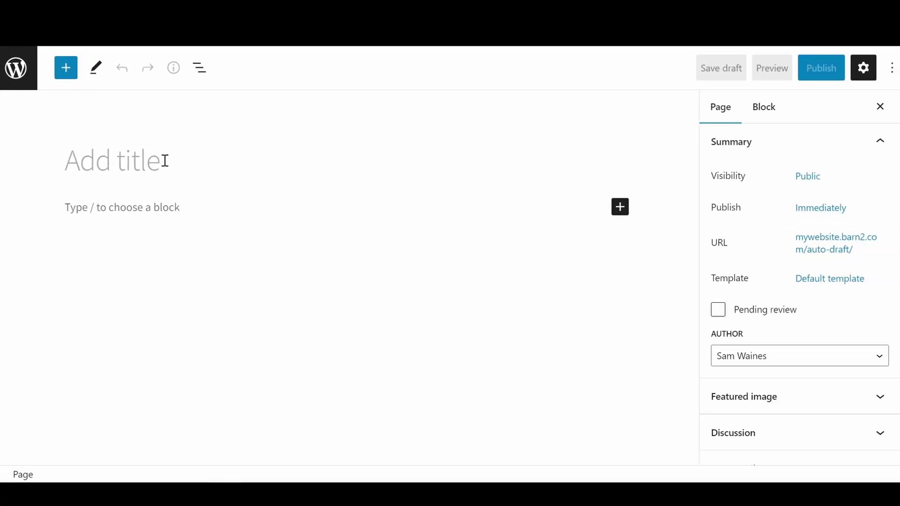
pyautogui.write('You')
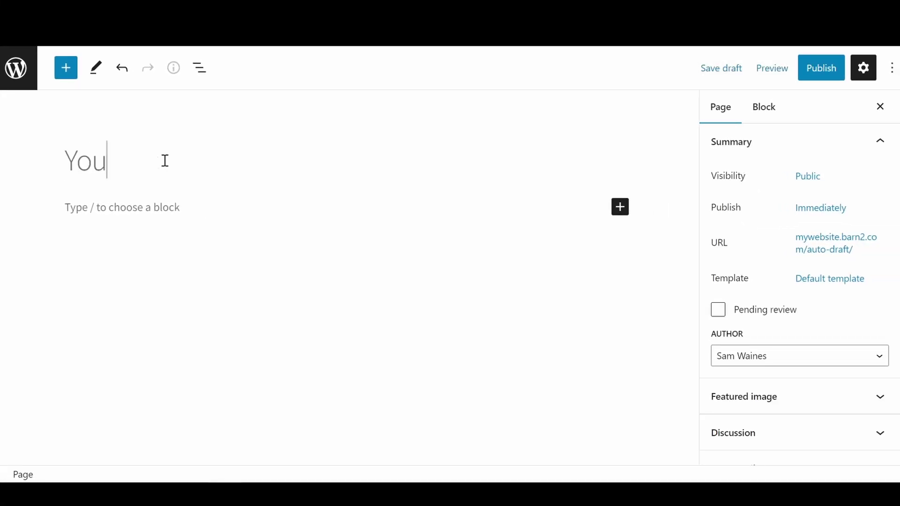
pyautogui.write('Tube Videos')
pyautogui.click(175, 228)
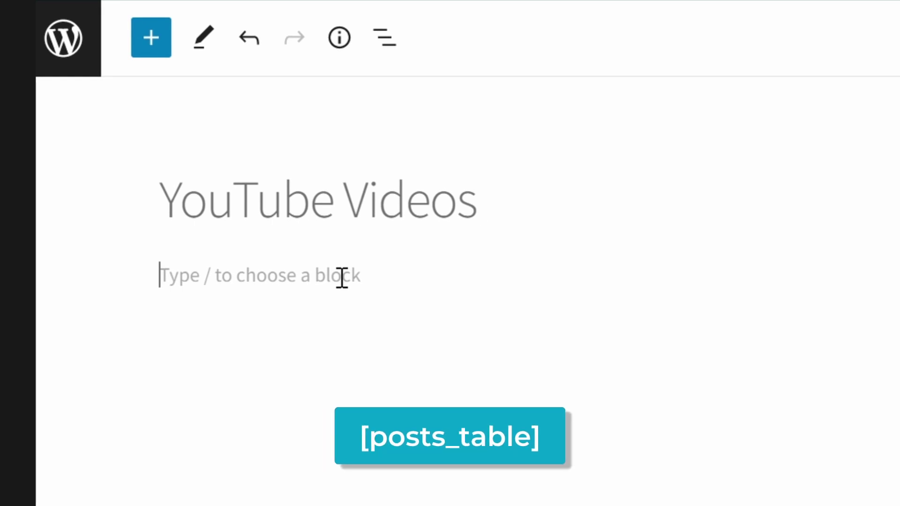
pyautogui.write('[posts_table')
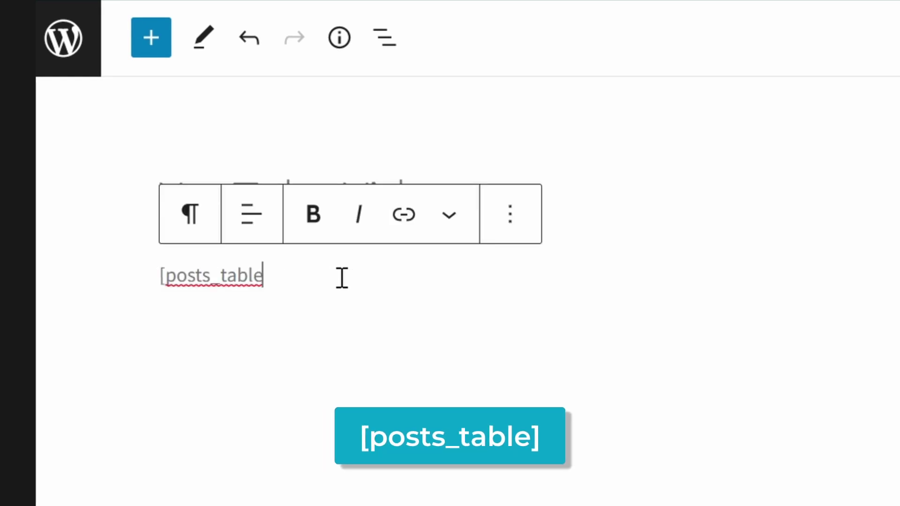
pyautogui.write(']')
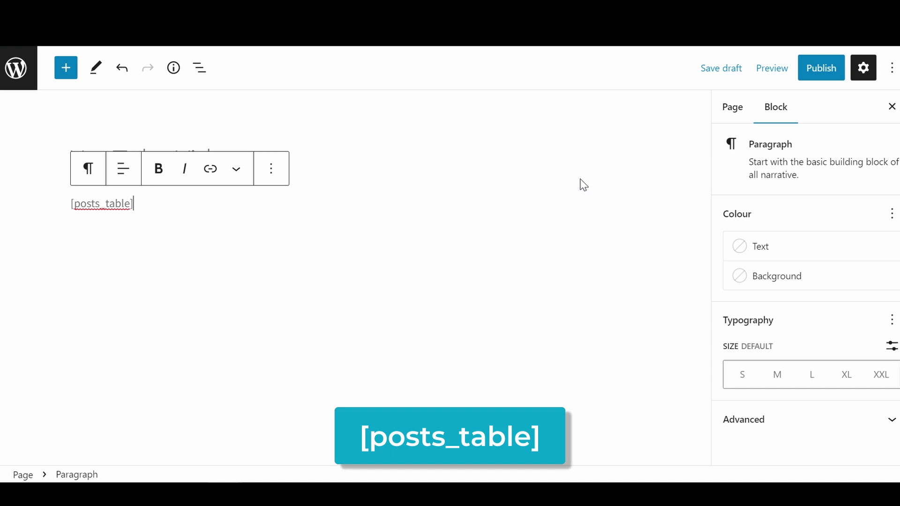
# Publish the YouTube Videos page and view it on the site
pyautogui.click(829, 70)
pyautogui.click(784, 73)
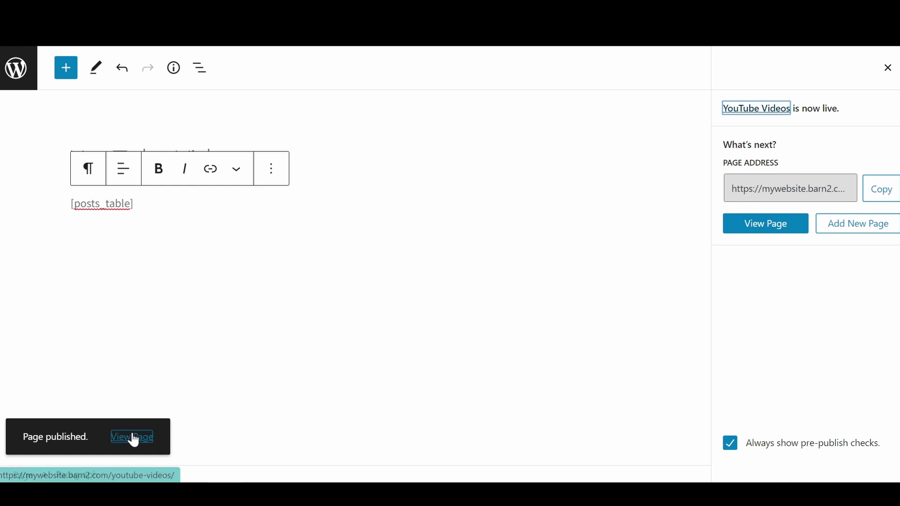
pyautogui.click(134, 440)
# Scroll to the live videos table and sort it by the Categories column
pyautogui.scroll(-3, 370, 288)
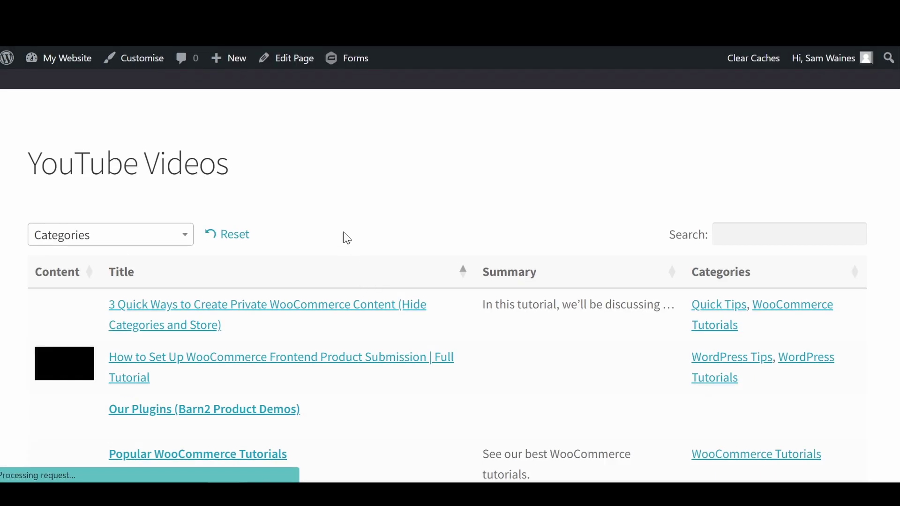
pyautogui.scroll(-3, 347, 238)
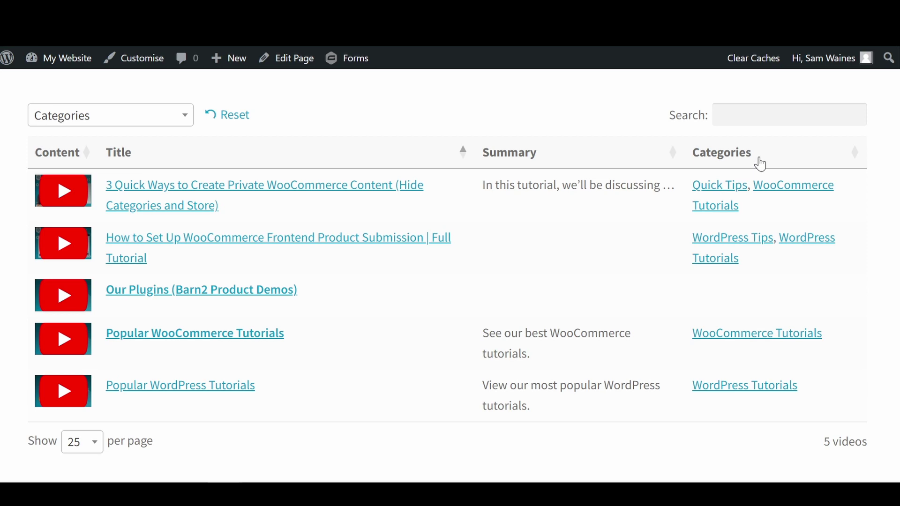
pyautogui.click(762, 164)
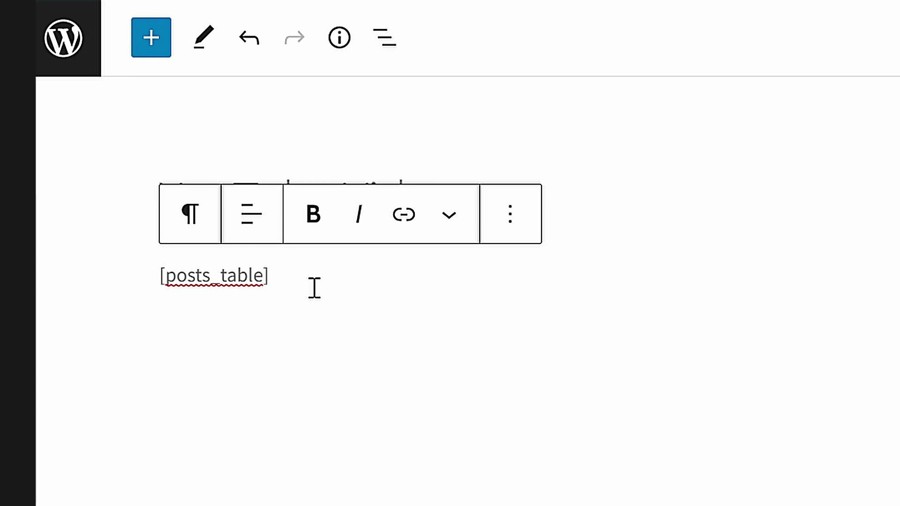
# Add widths="40%,25%,20%,15%" to the [posts_table] shortcode and update the published page
pyautogui.write('w')
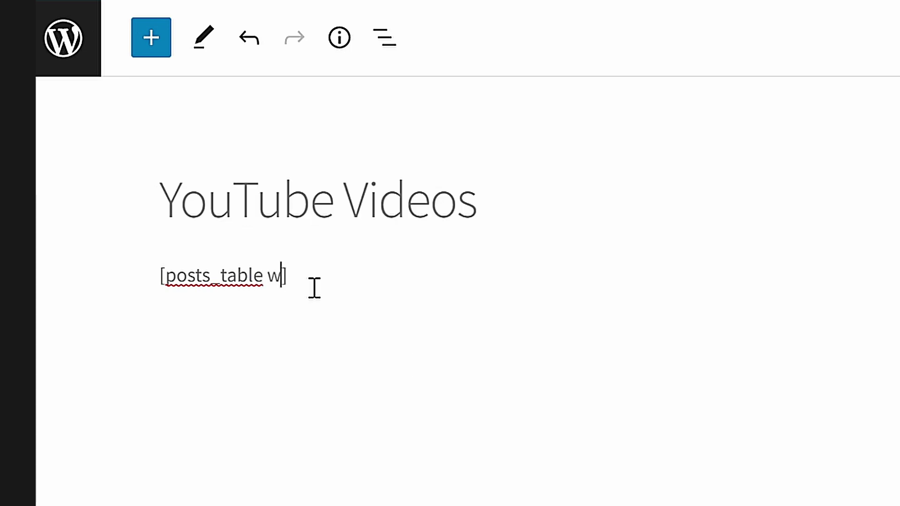
pyautogui.write('idths="')
pyautogui.write('4')
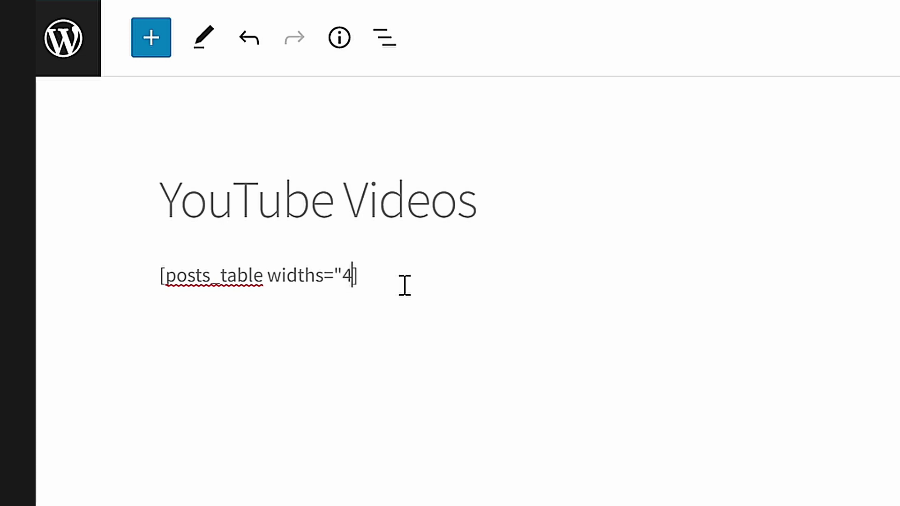
pyautogui.write('0%,')
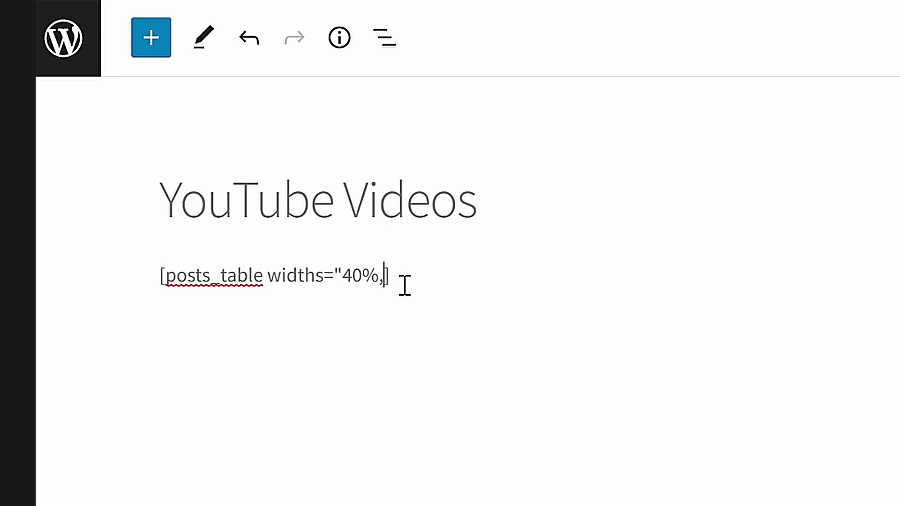
pyautogui.write('25%')
pyautogui.write(',20%')
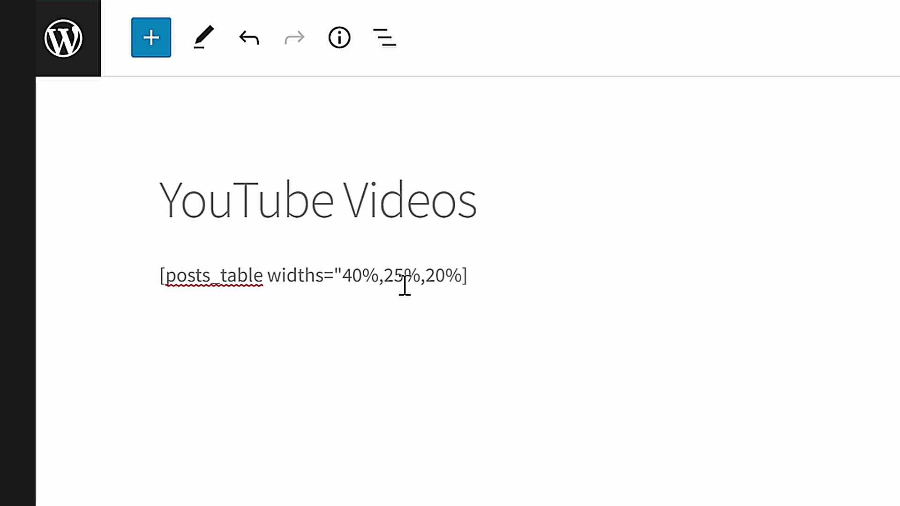
pyautogui.write(',')
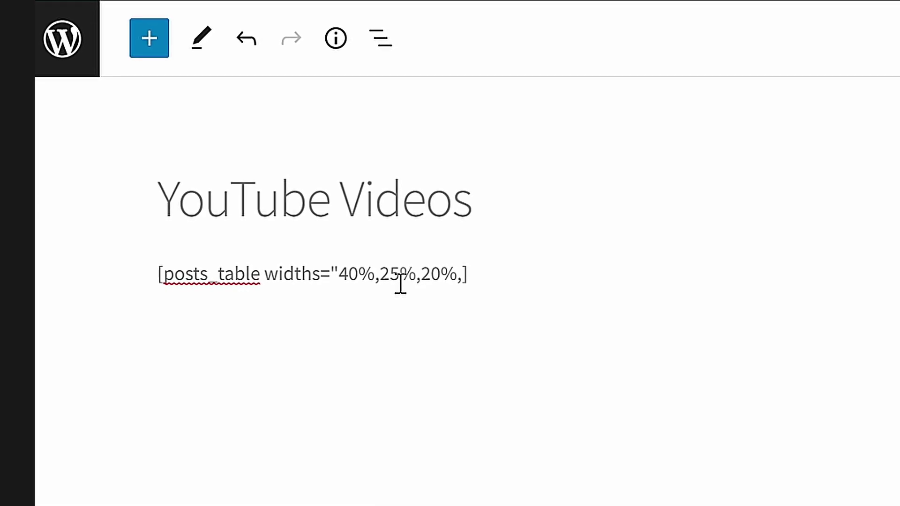
pyautogui.write('15%')
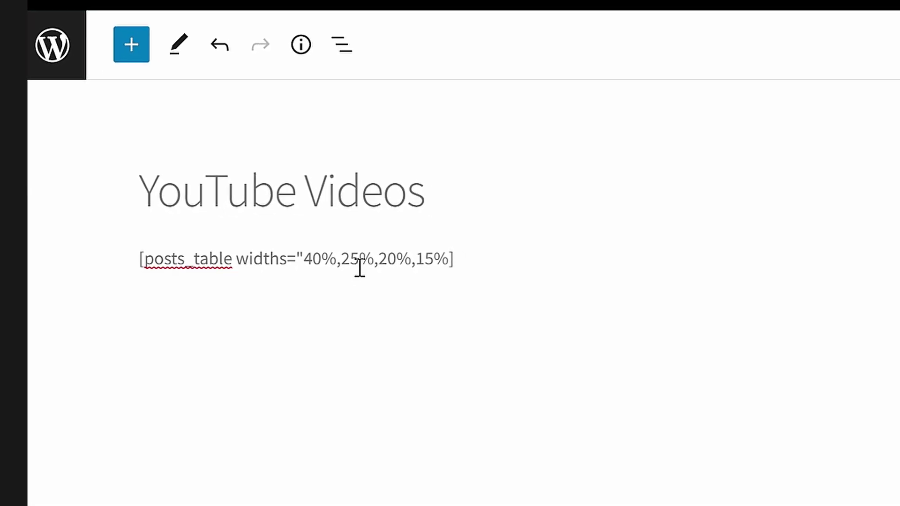
pyautogui.write('"')
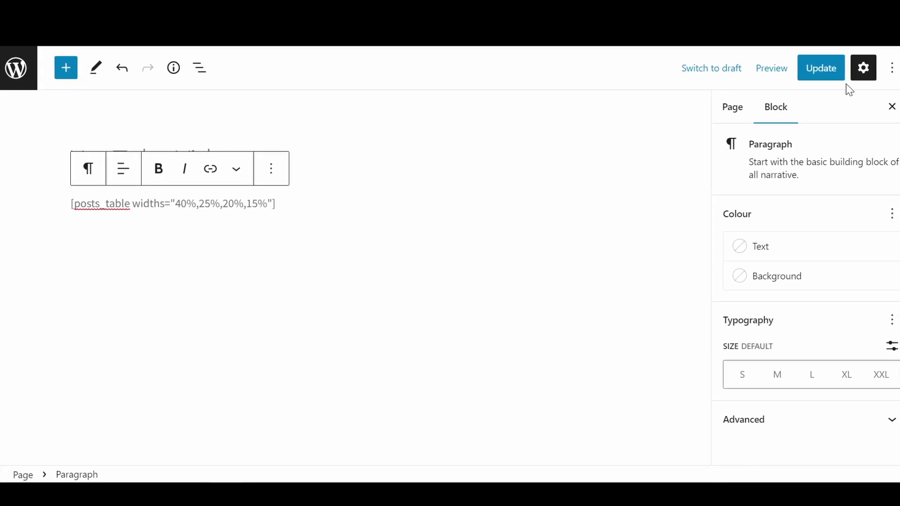
pyautogui.click(826, 62)
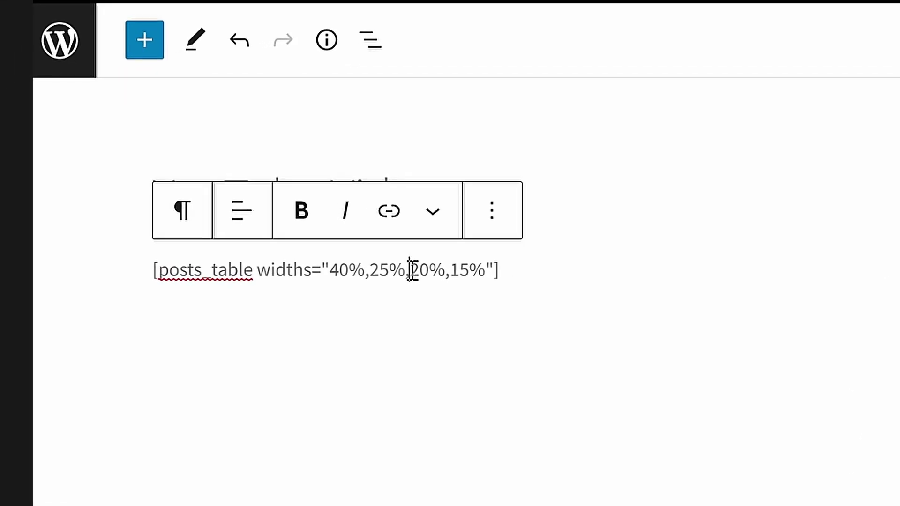
# Place the insertion point within the shortcode's width values
pyautogui.click(390, 263)
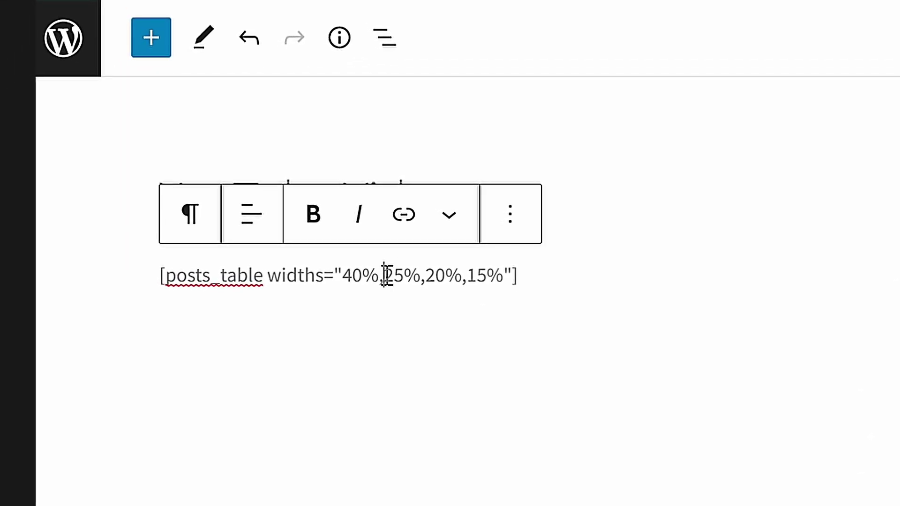
# Replace the widths setting with widths="40%,auto,auto,auto"] so only the first column is fixed
pyautogui.moveTo(387, 276); pyautogui.dragTo(414, 279)
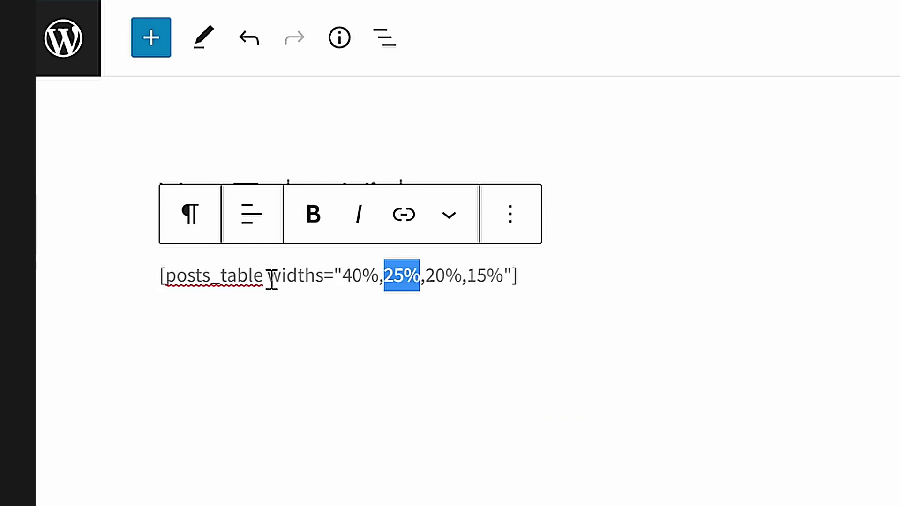
pyautogui.moveTo(272, 280); pyautogui.dragTo(524, 286)
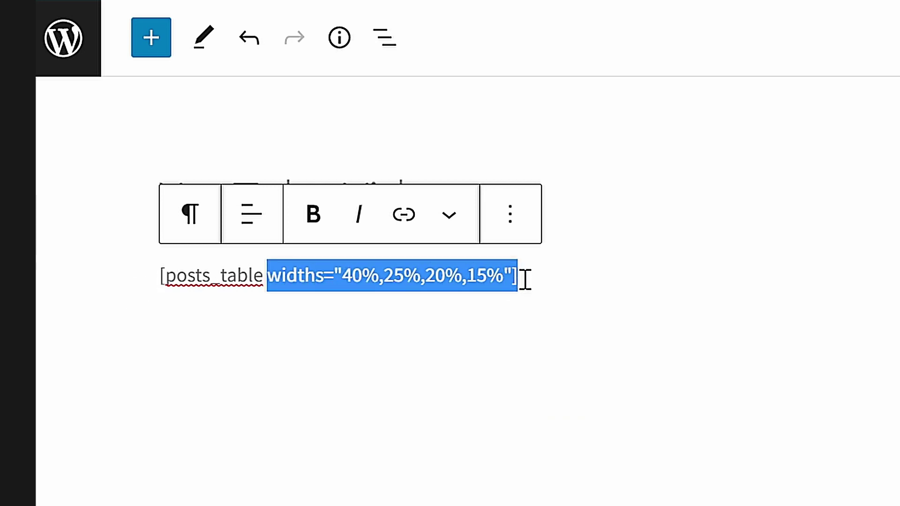
pyautogui.write('widths="40%,auto,auto,auto"')
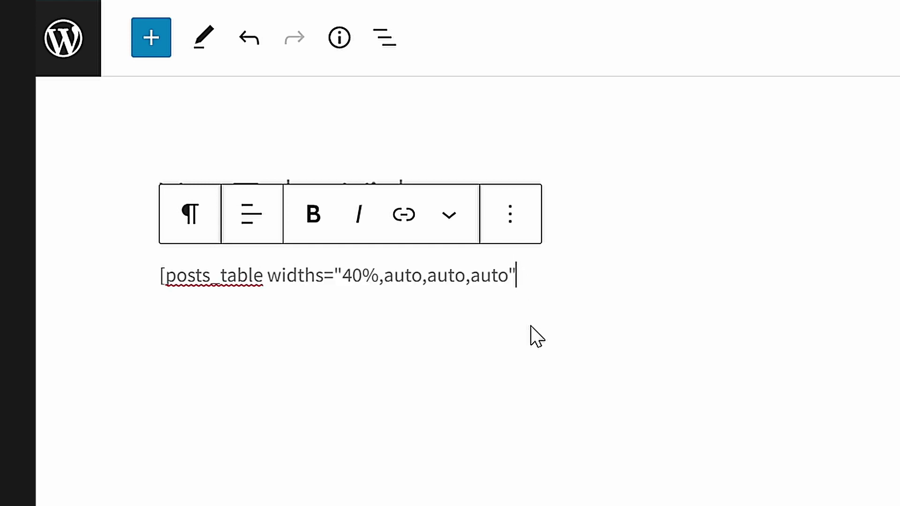
pyautogui.write(']')
pyautogui.moveTo(383, 279); pyautogui.dragTo(515, 285)
pyautogui.click(529, 278)
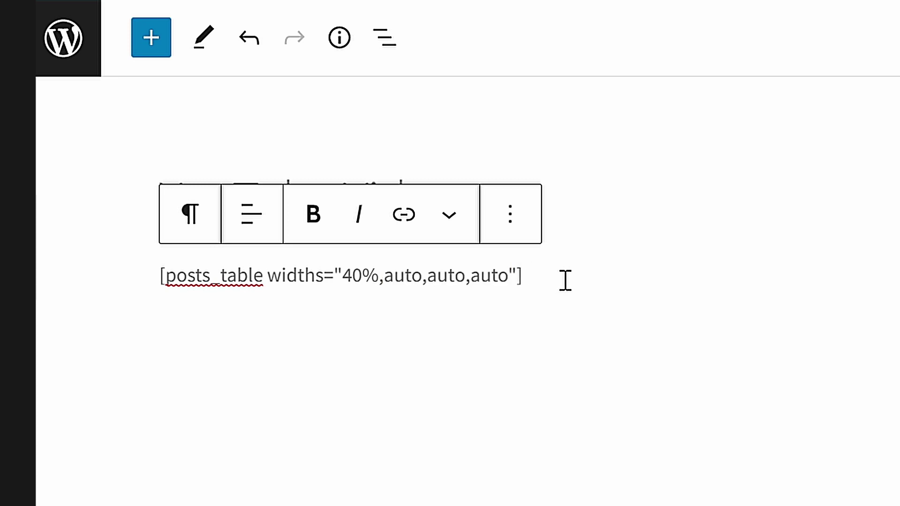